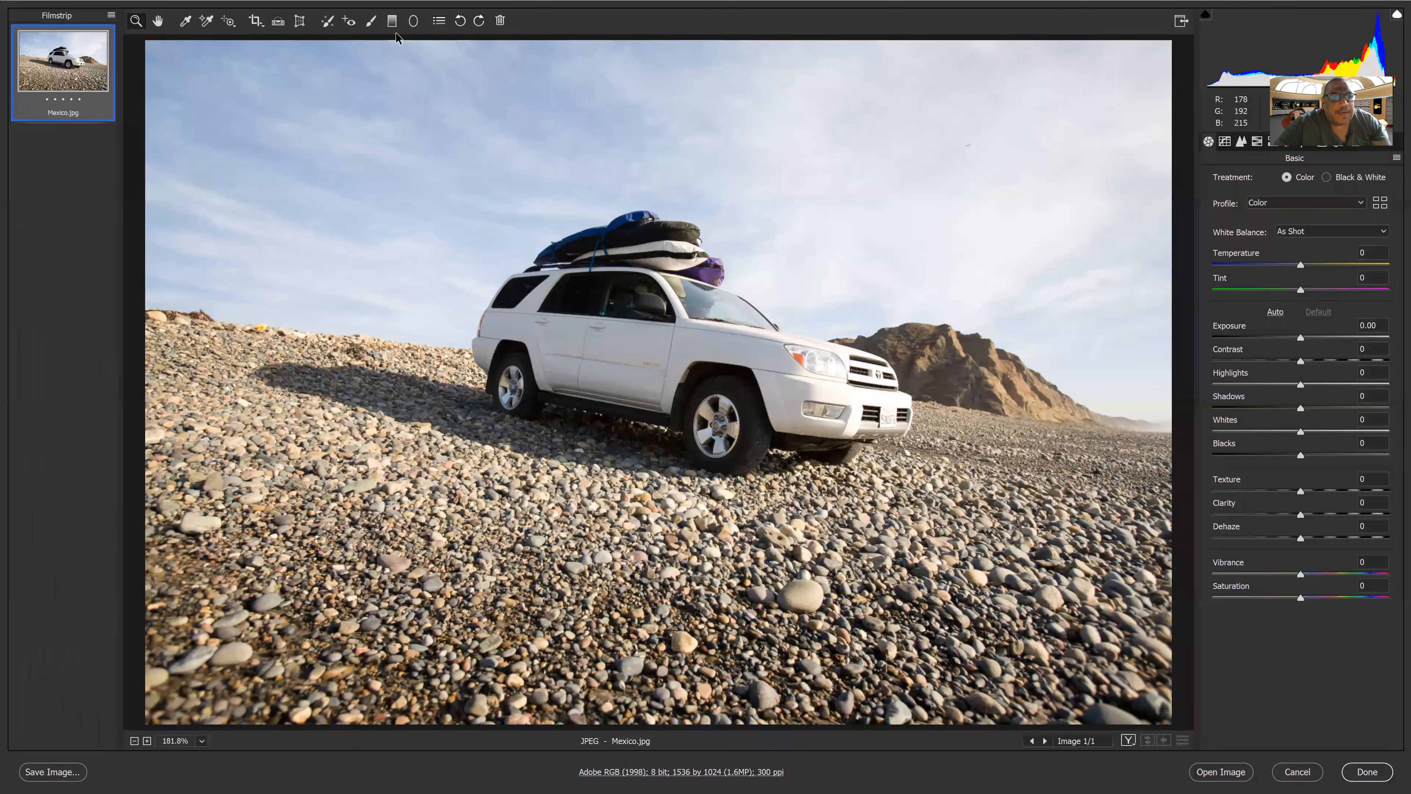
Draw a graduated filter from the top of the sky down to the car's wheel
left_click(392, 22)
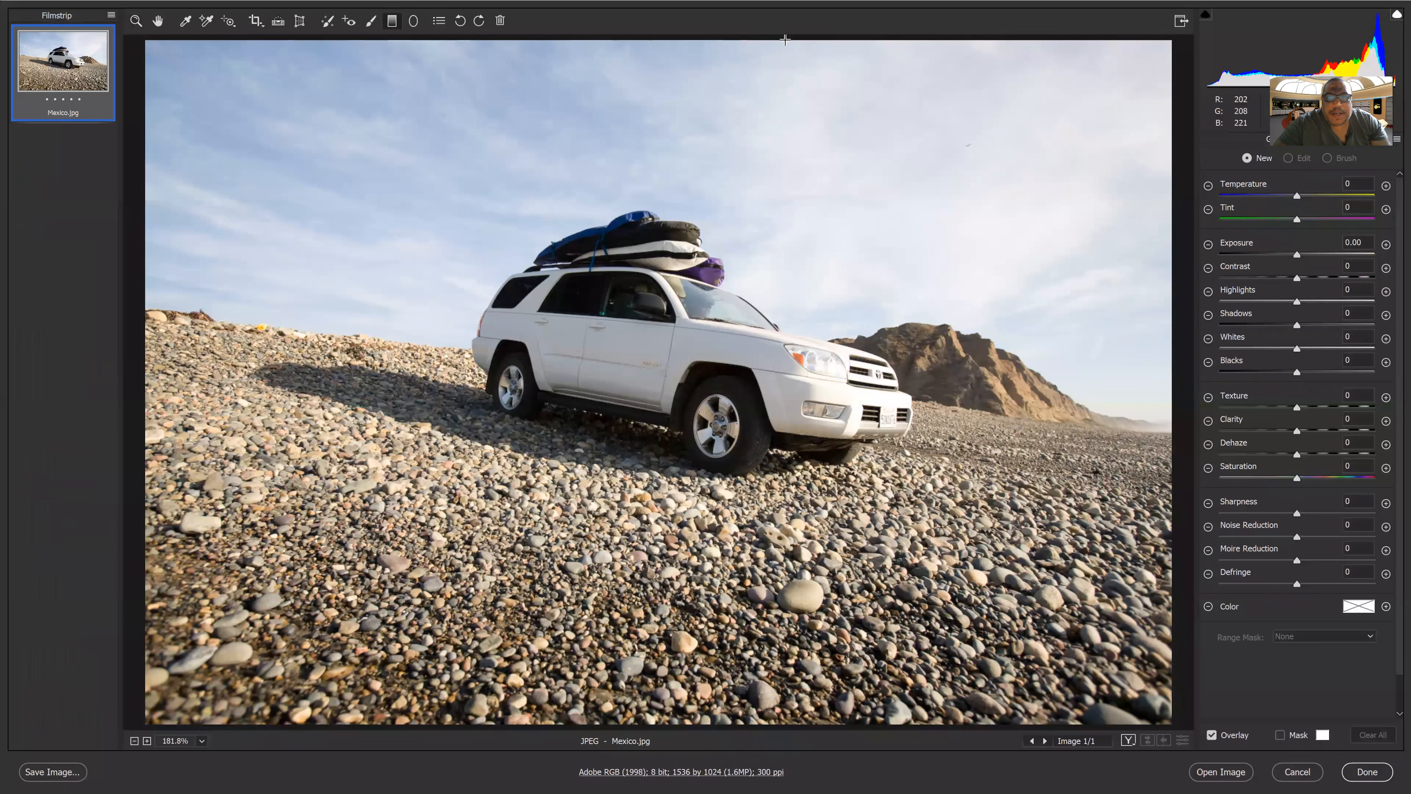
left_click_drag(792, 38, 745, 112)
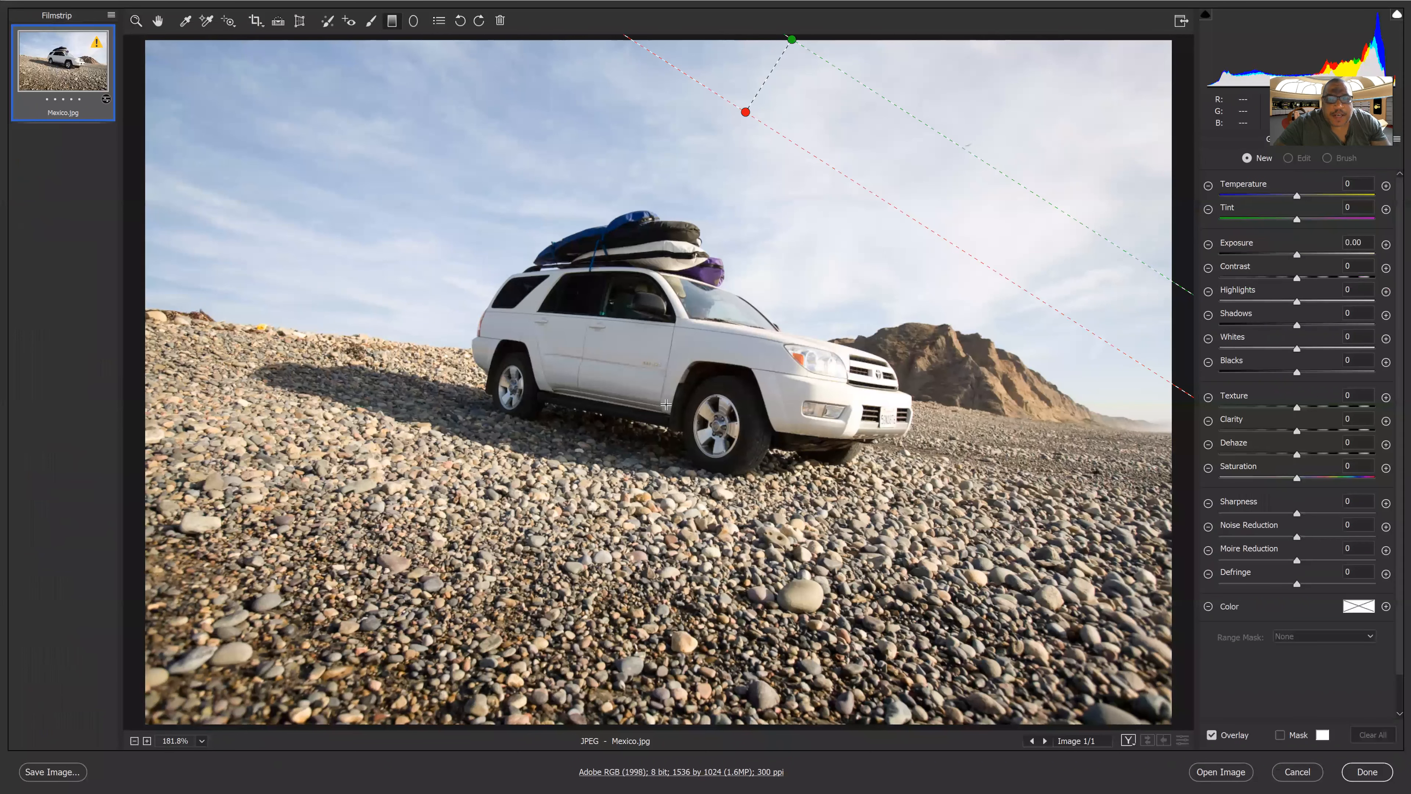
left_click_drag(665, 404, 731, 384)
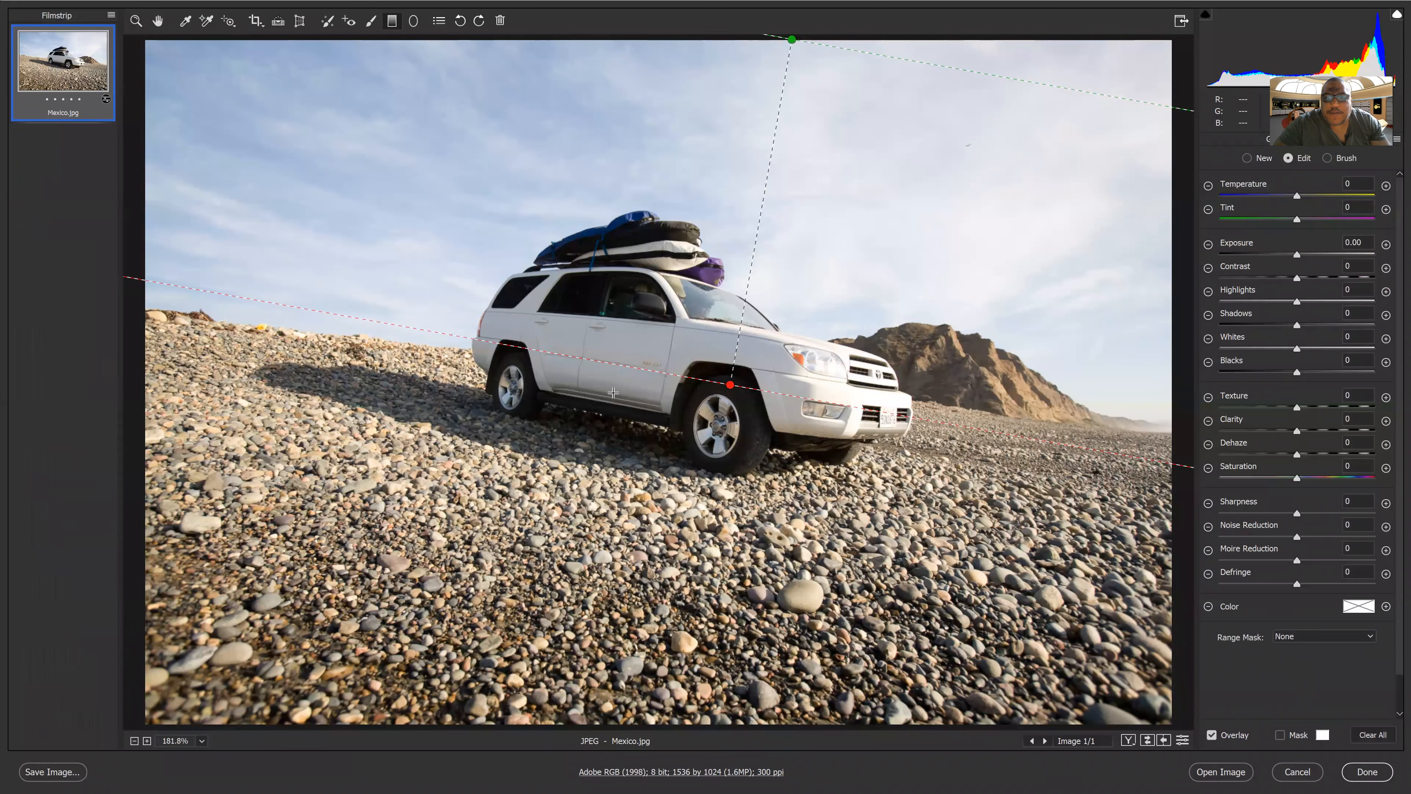
Show the filter's mask overlay and raise the filter's Exposure to +1.30
left_click(1281, 735)
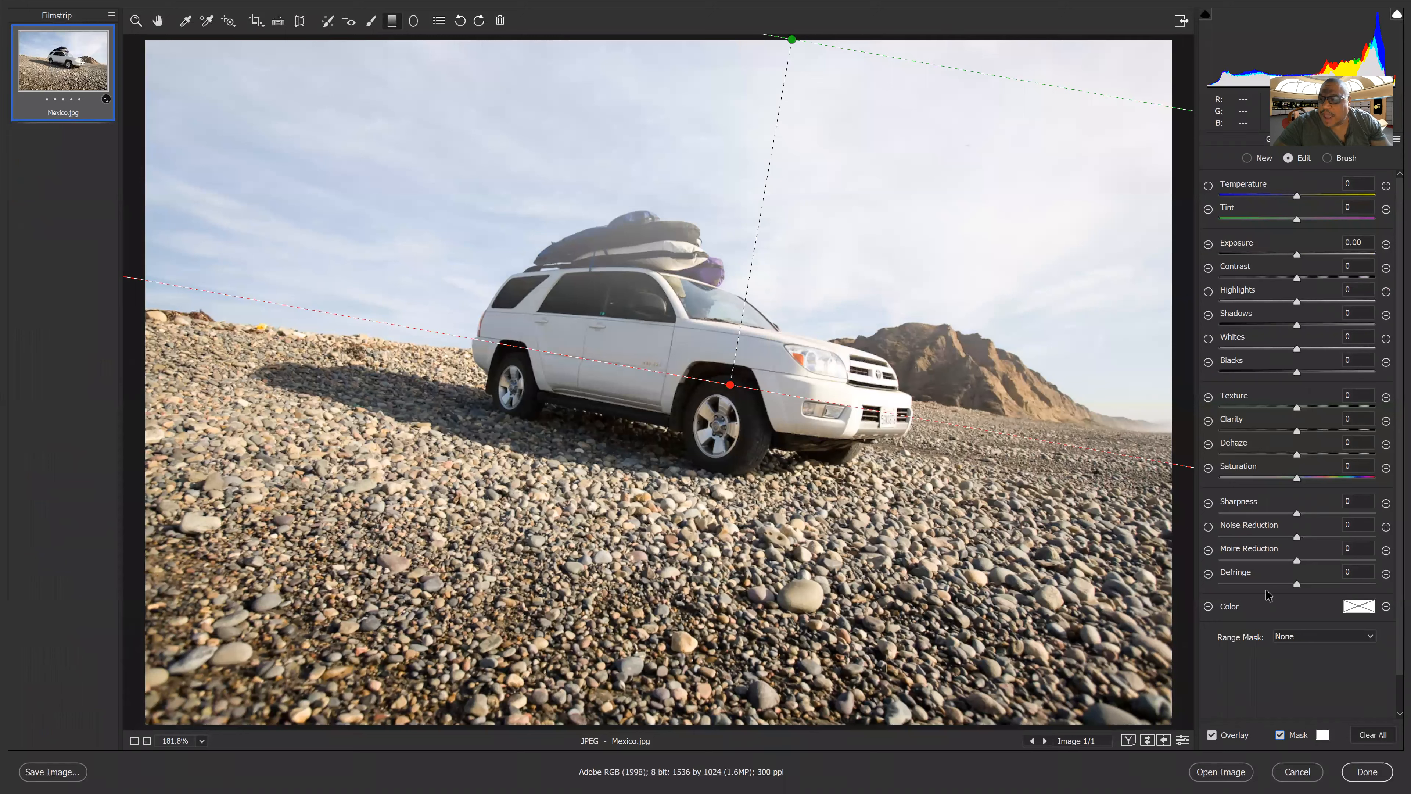
scroll(1390, 692, "down", 2)
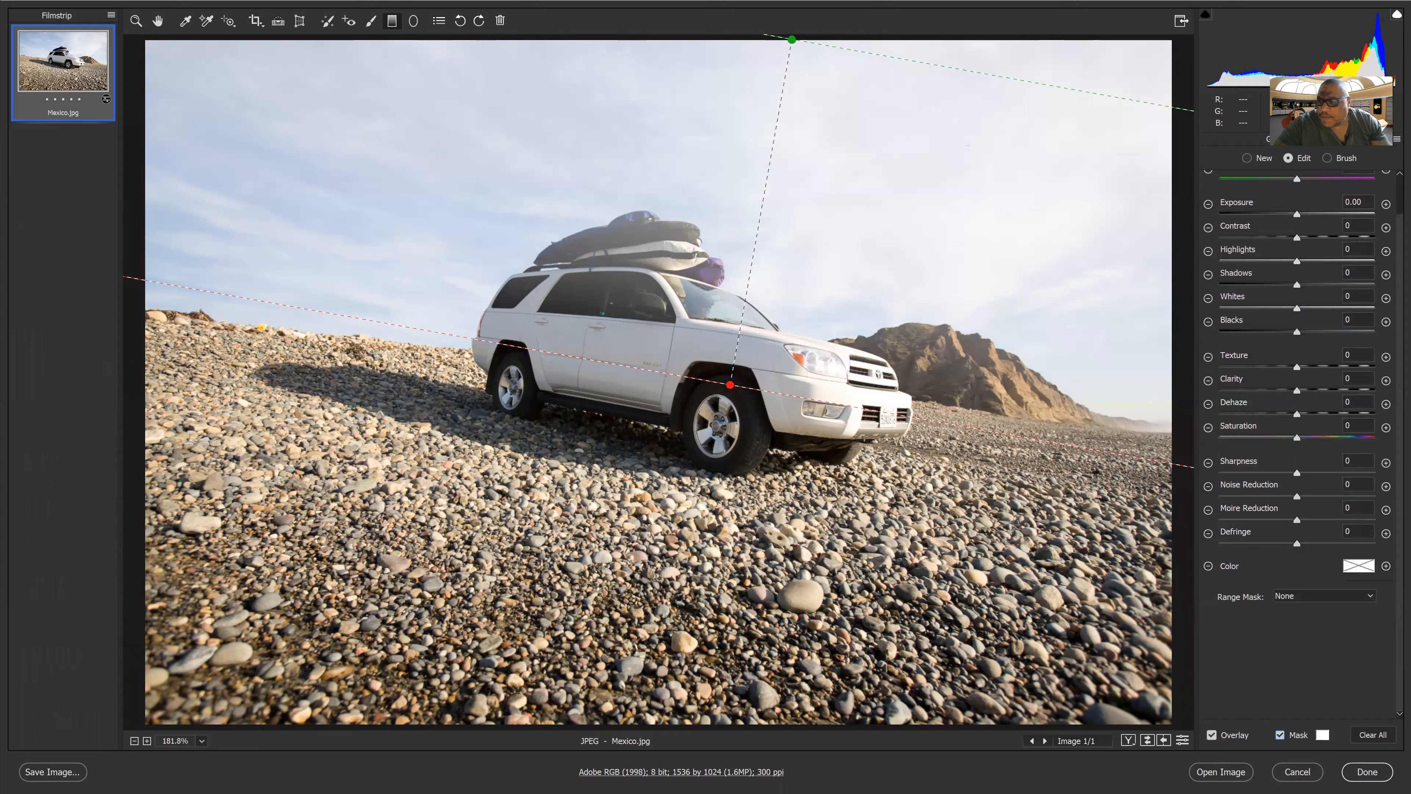
scroll(1367, 334, "up", 2)
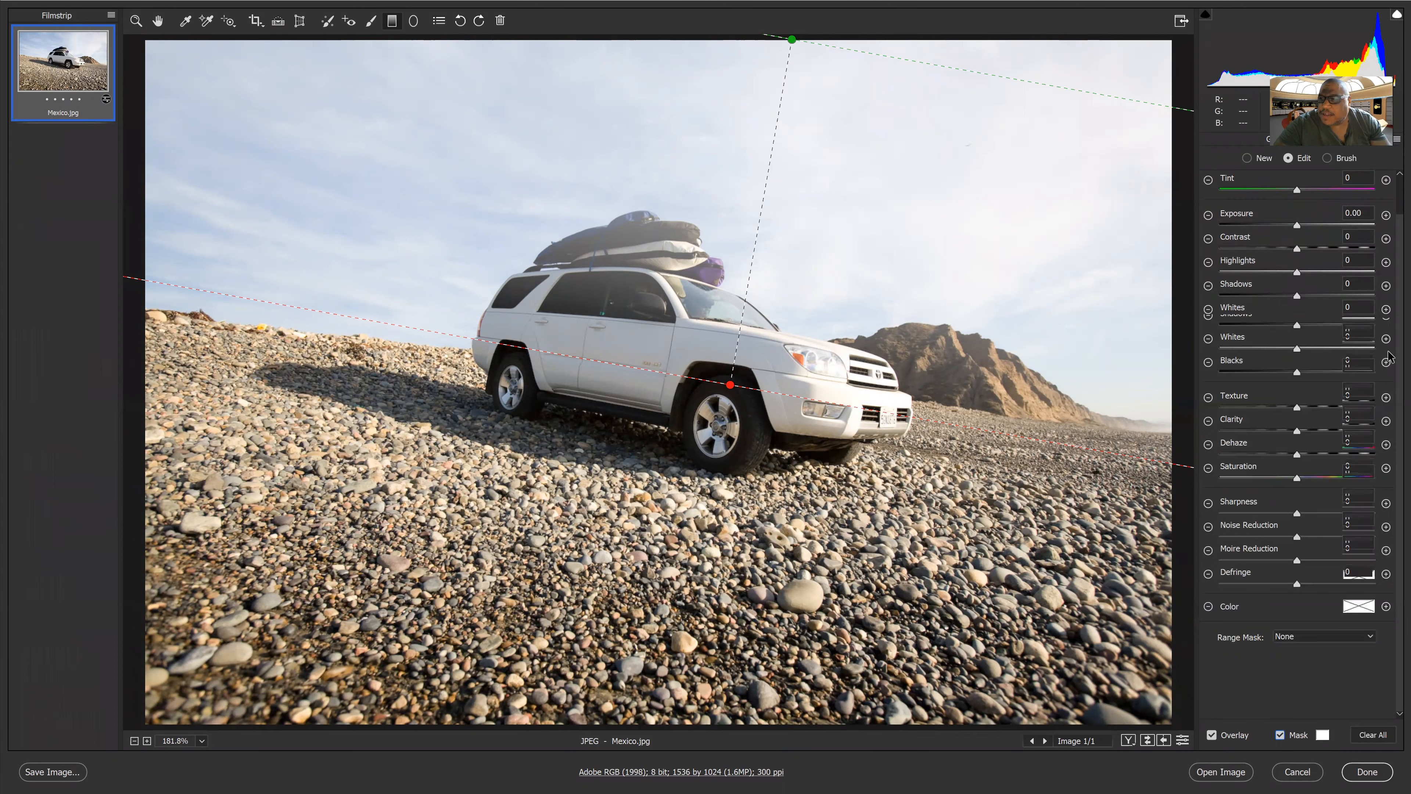
left_click_drag(1297, 254, 1355, 255)
left_click(1321, 254)
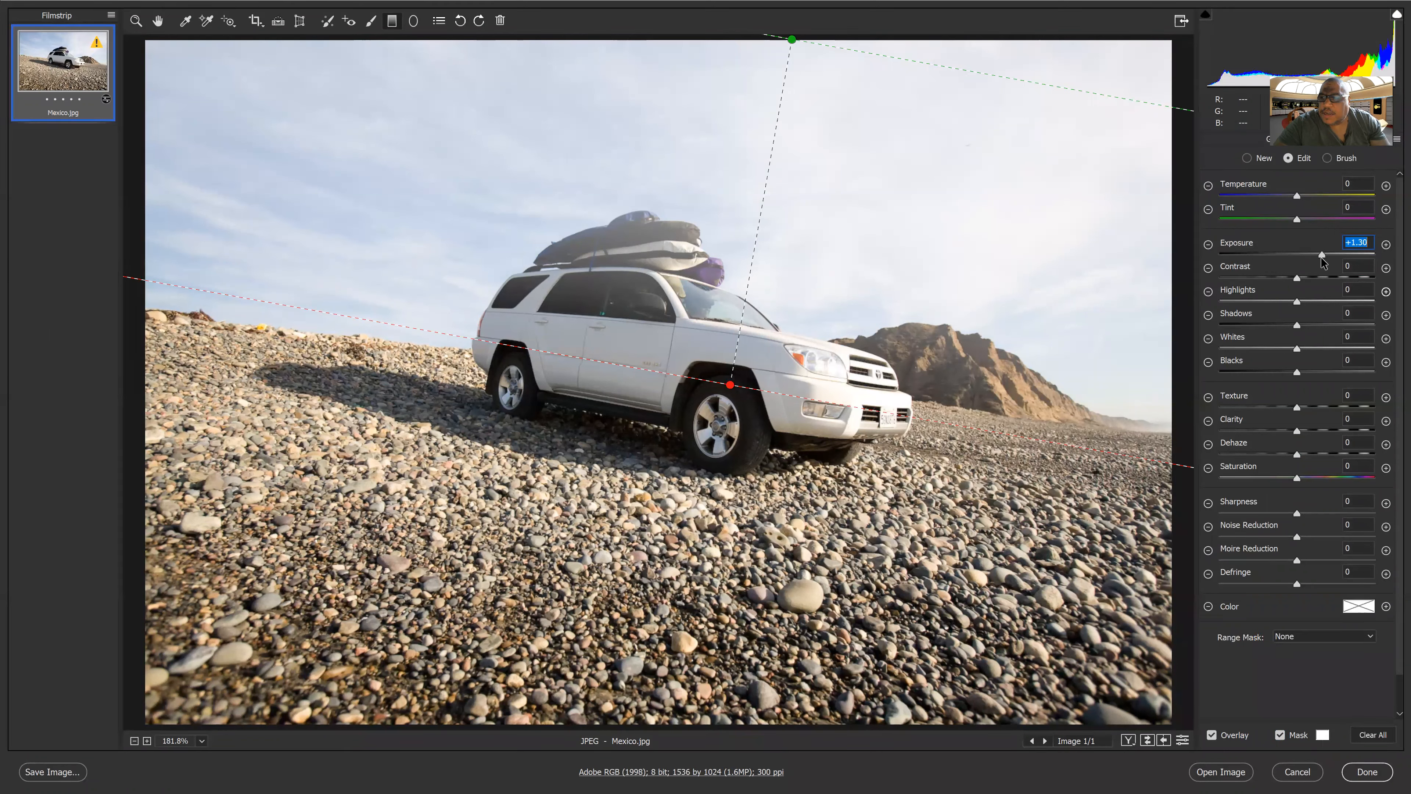
Set the filter's Contrast to +42, Shadows to +16 and Saturation to +48
left_click(1313, 278)
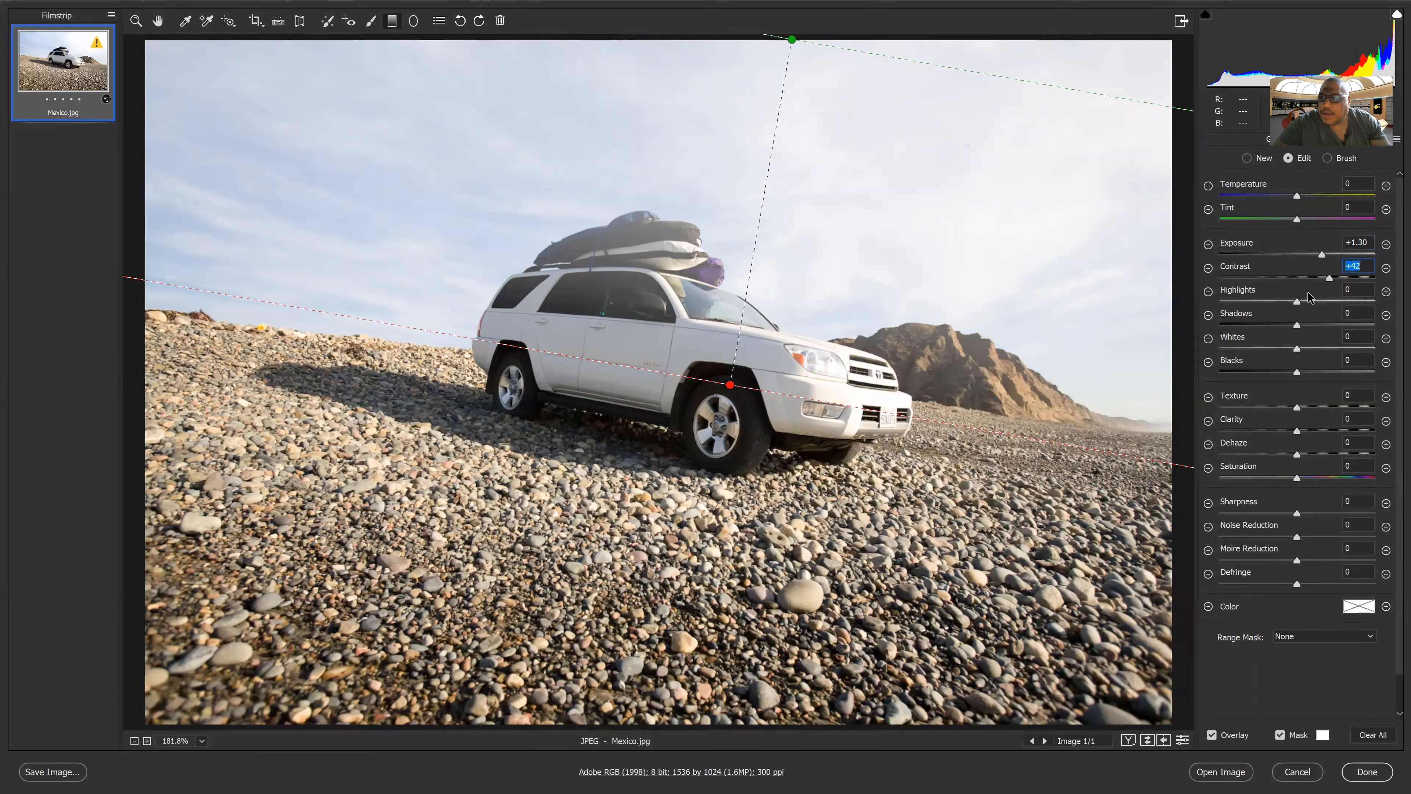
left_click(1309, 325)
left_click(1329, 478)
left_click_drag(1331, 479, 1335, 478)
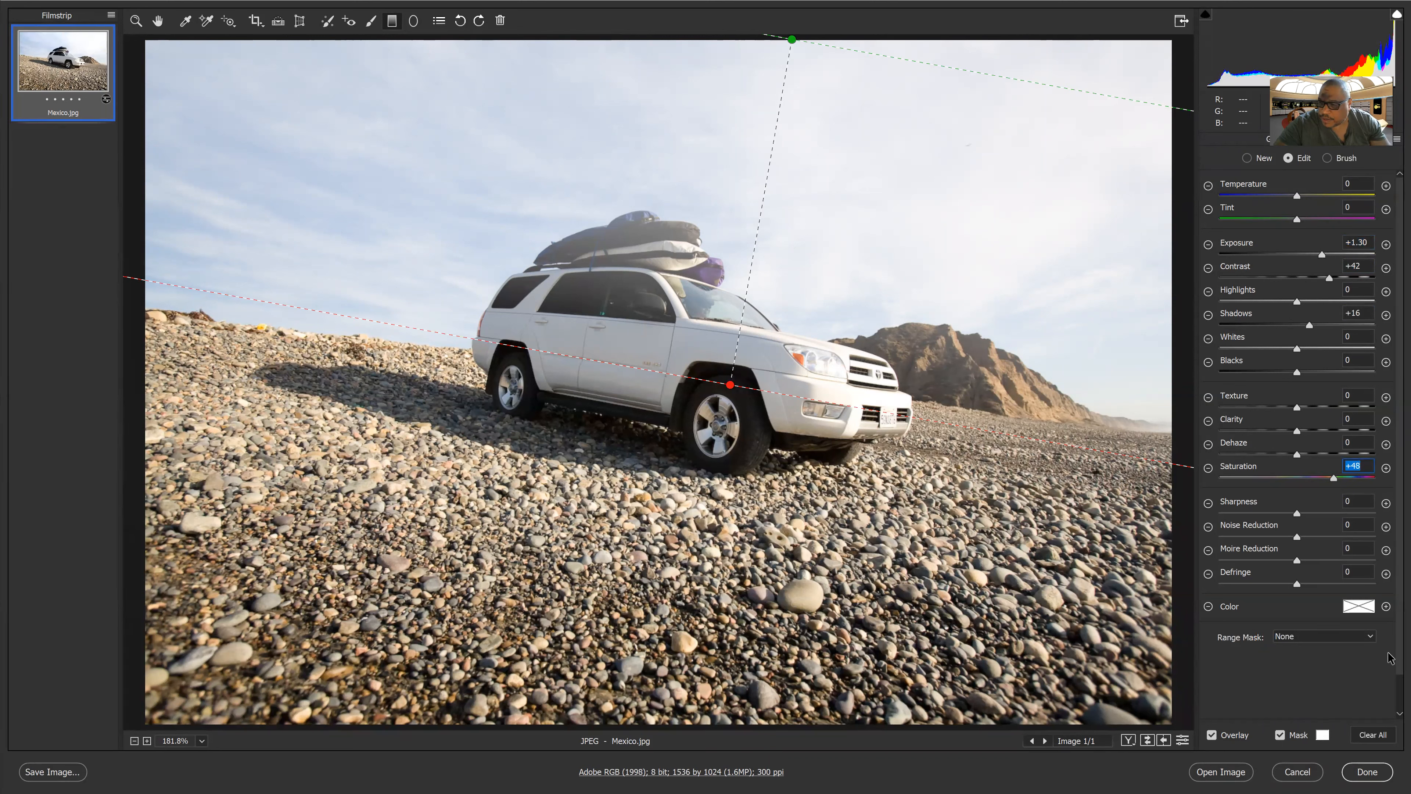
Change the mask overlay color to red and hide the mask overlay
scroll(1391, 658, "down", 1)
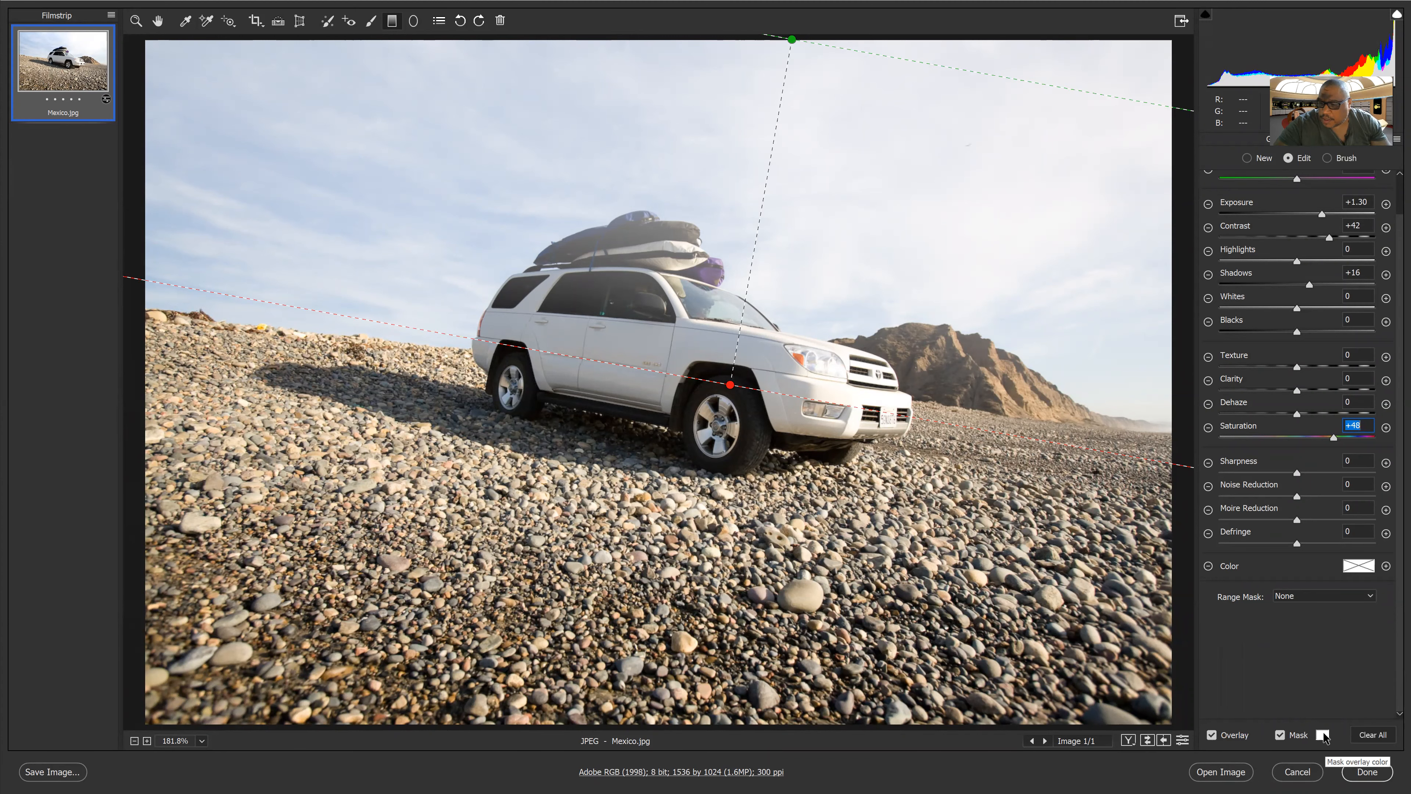
left_click(1324, 736)
left_click(791, 240)
left_click(850, 230)
left_click(1278, 735)
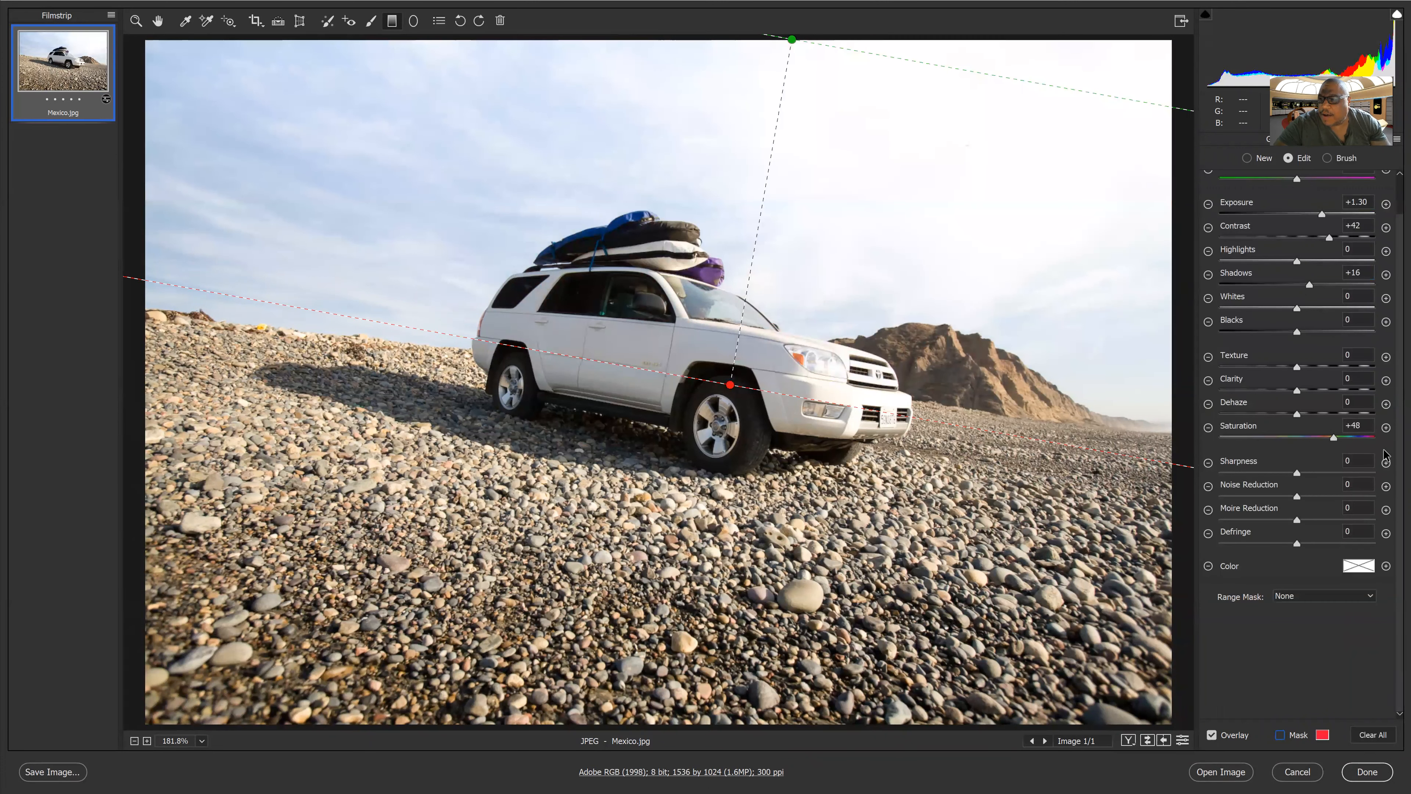
Set the filter's Temperature to -63 and Tint to -33
scroll(1391, 335, "up", 2)
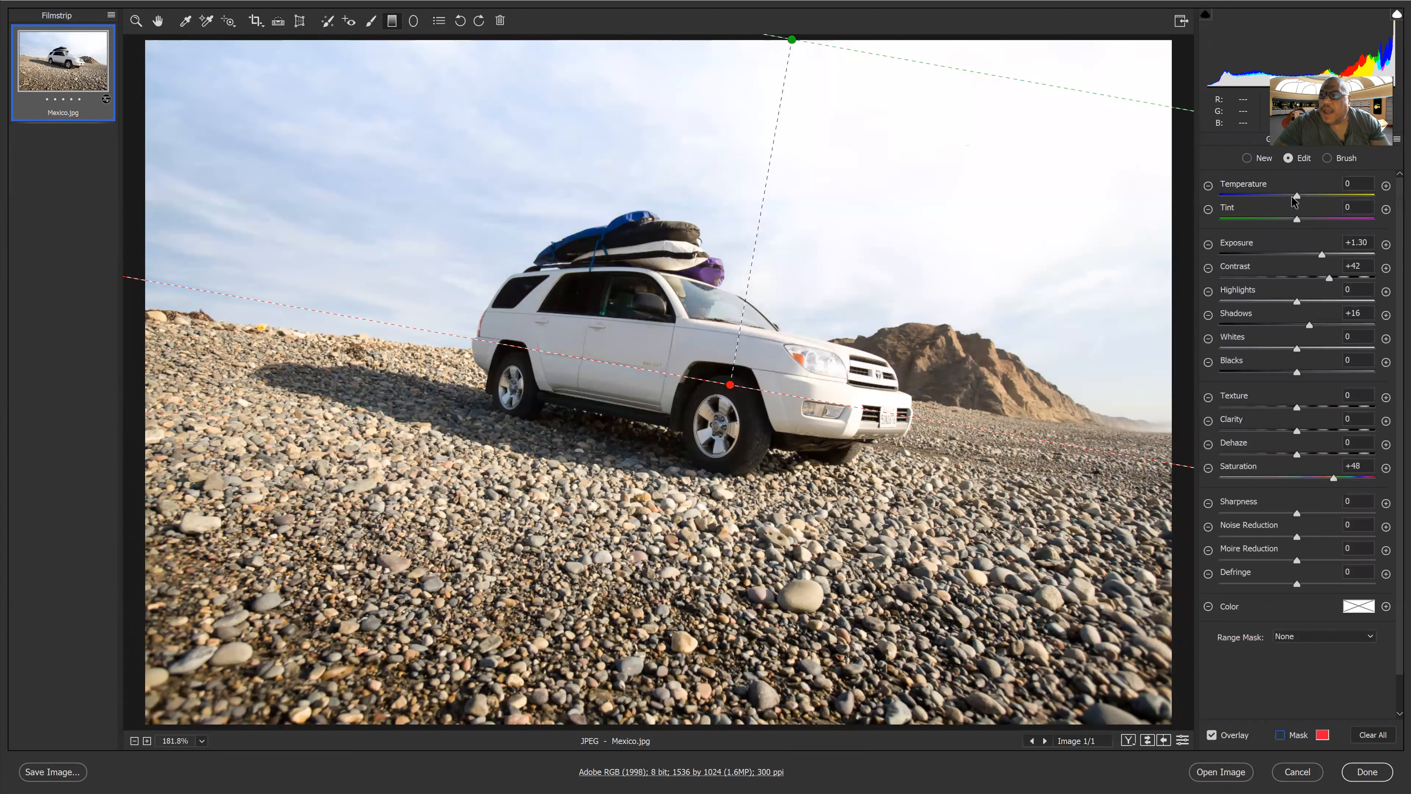
left_click(1248, 196)
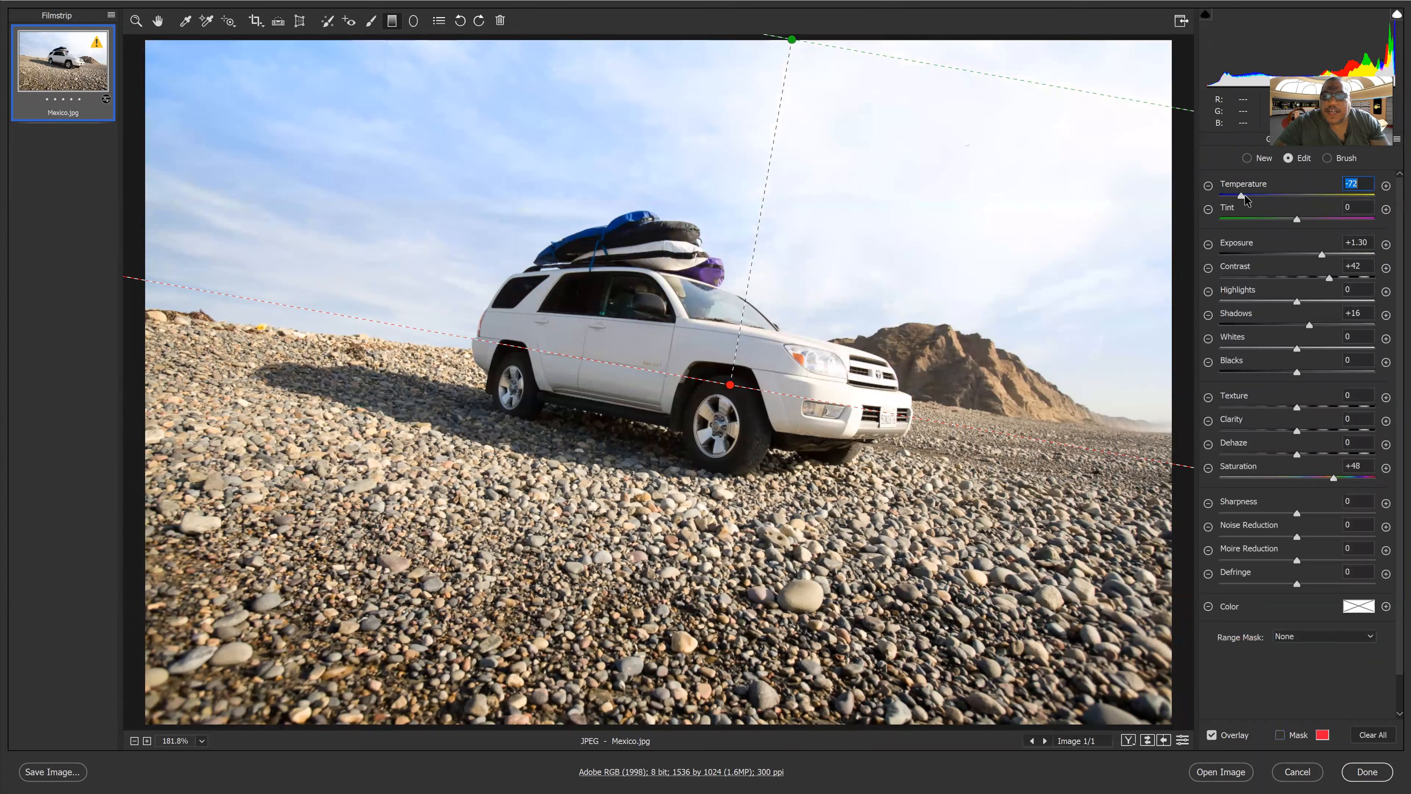
key("Tab")
left_click(1270, 220)
Lower the filter's Exposure to -0.65
left_click(1261, 255)
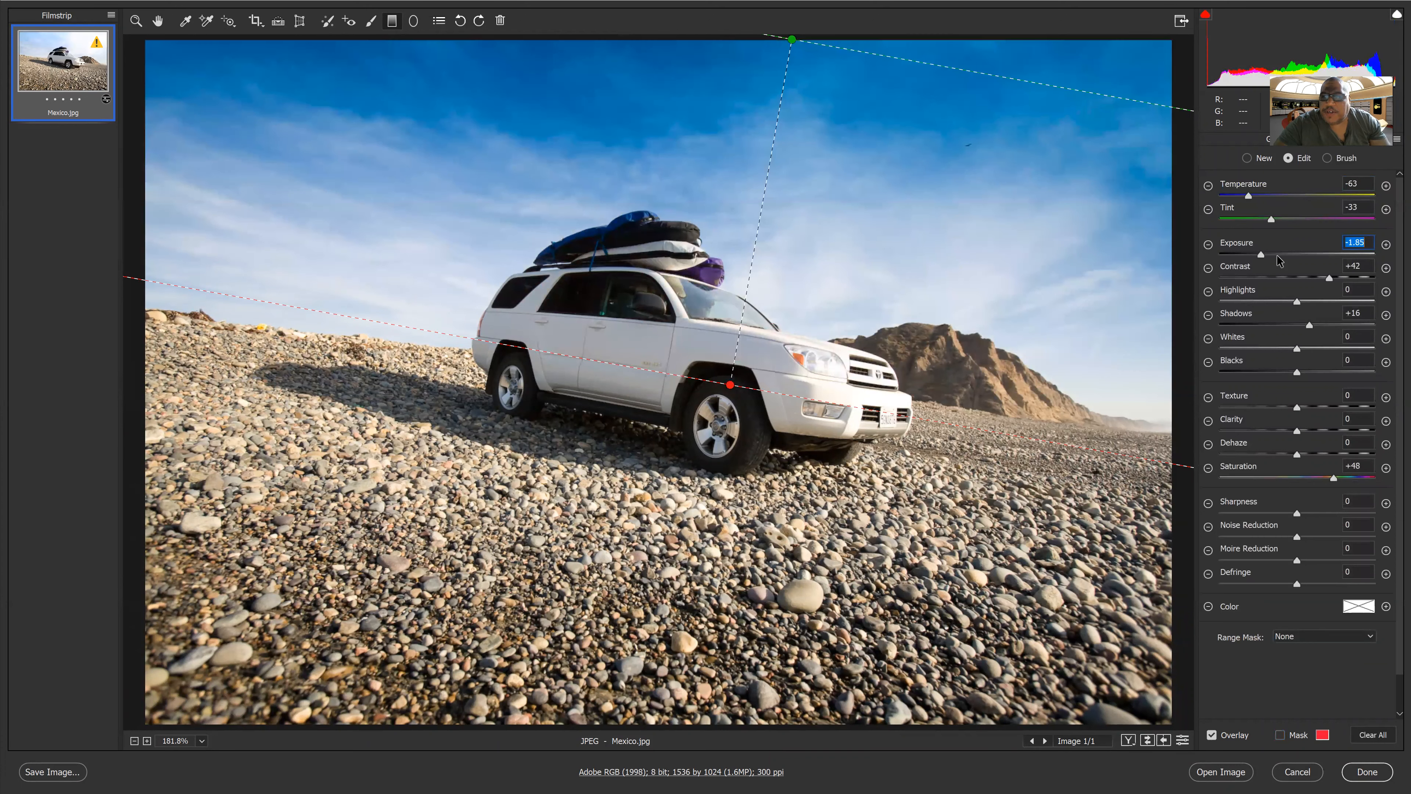
left_click(1278, 255)
left_click(1291, 252)
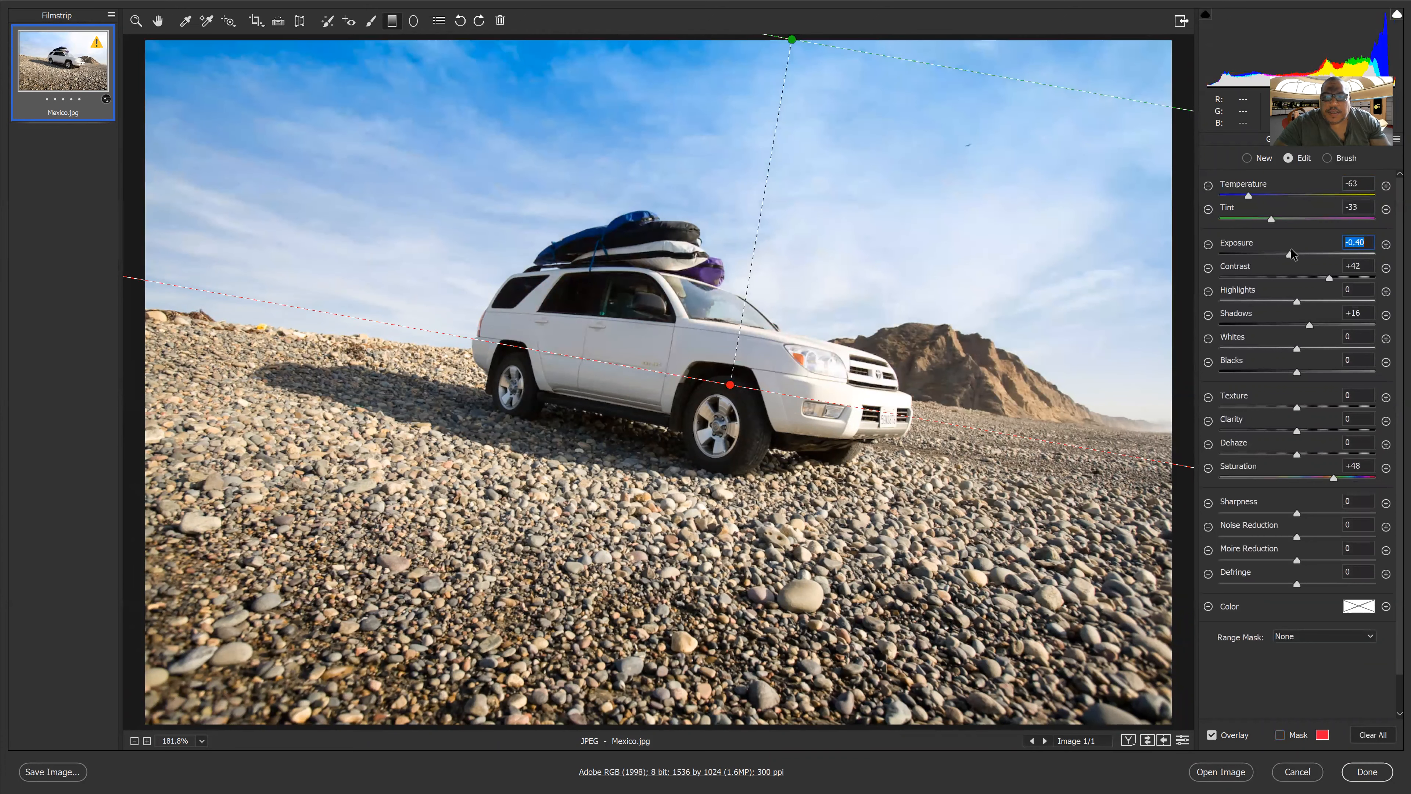
left_click(1286, 254)
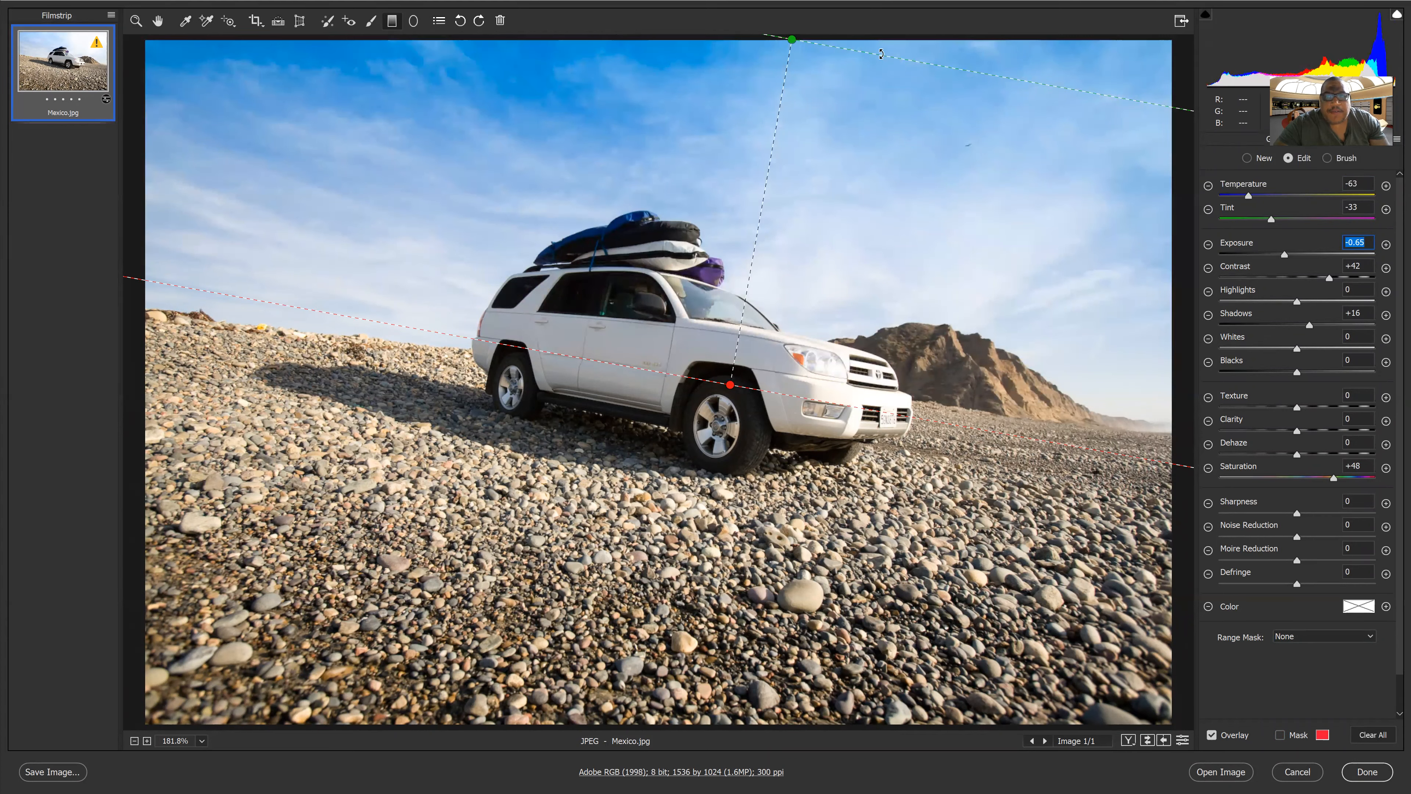
Nudge the filter's top end point slightly and show the mask overlay
left_click_drag(792, 39, 782, 35)
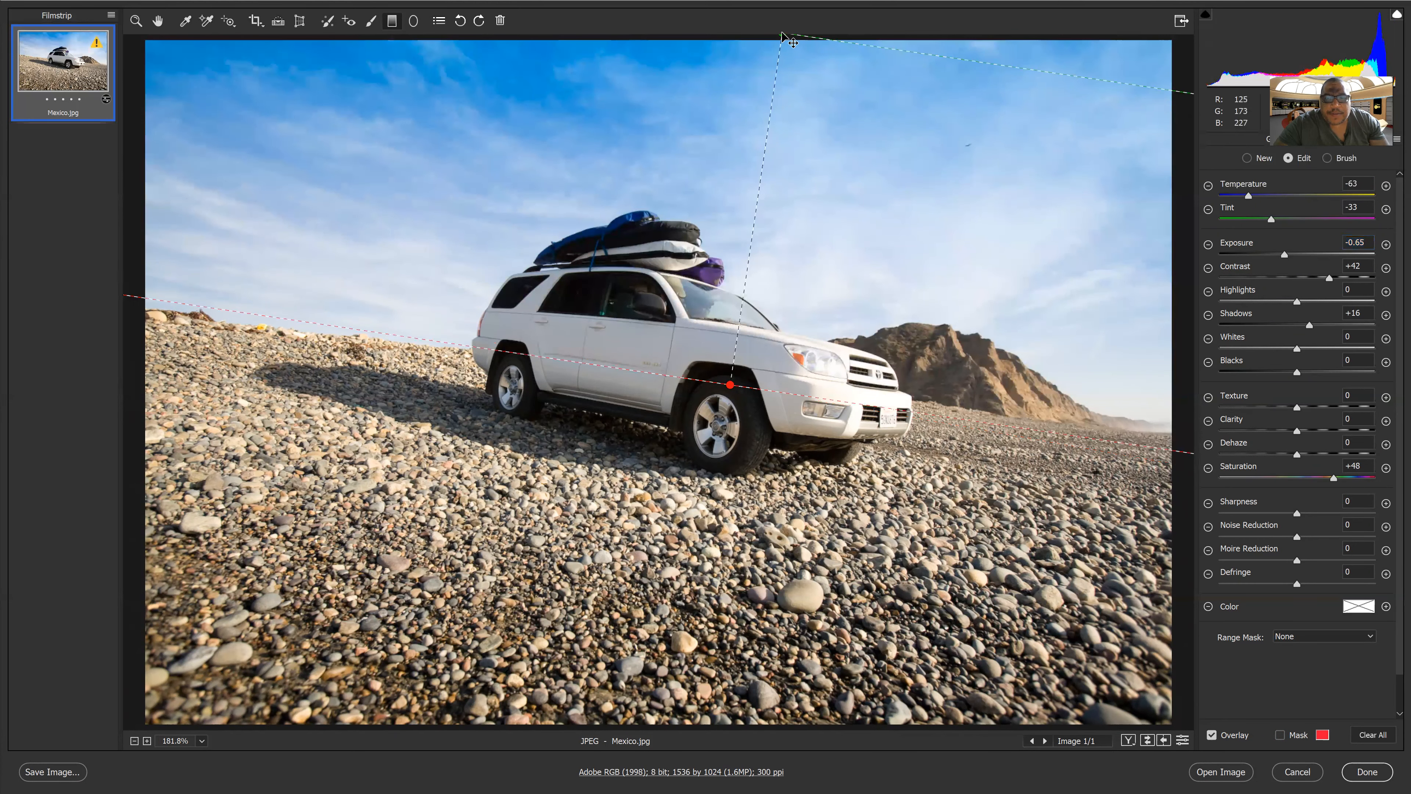
left_click(1280, 736)
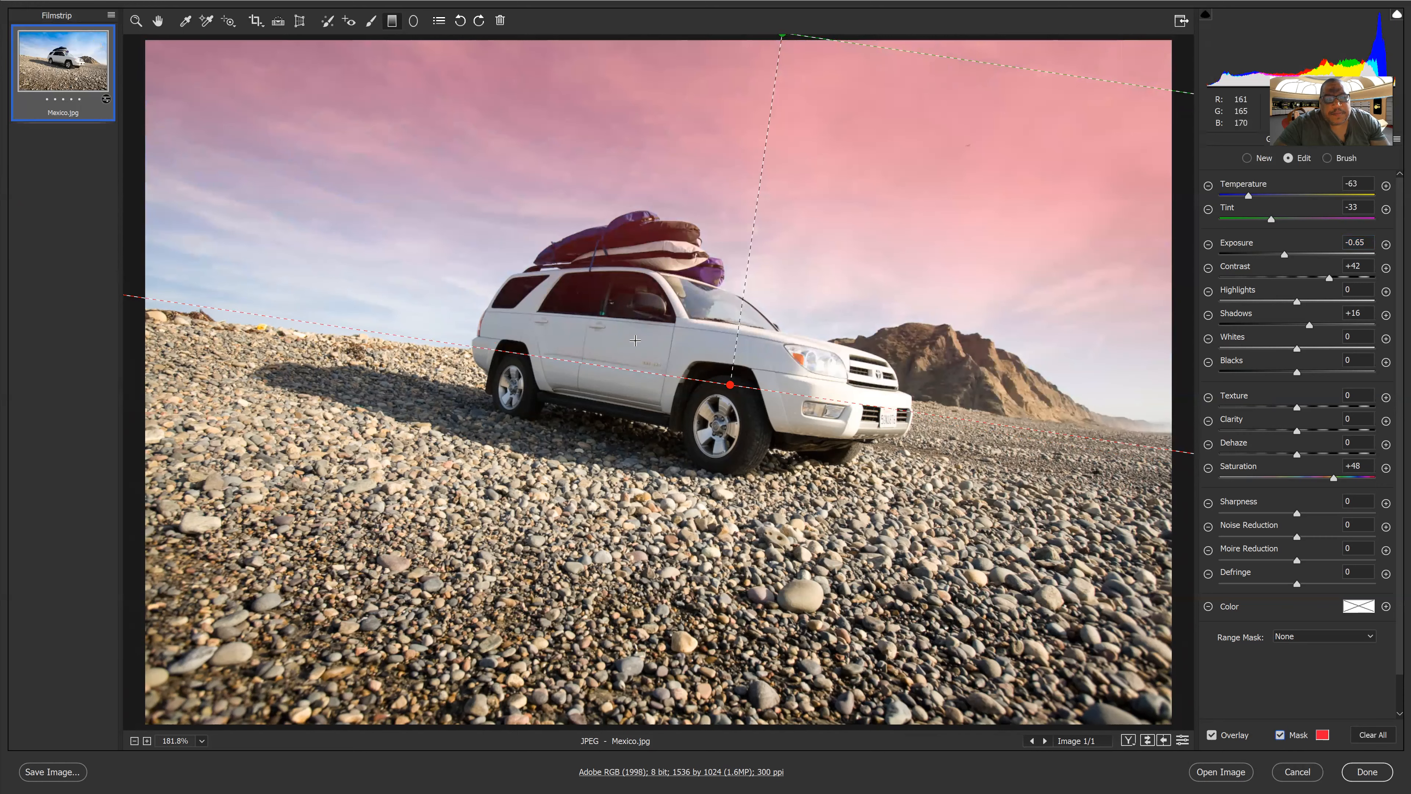
left_click(1280, 735)
left_click(1282, 735)
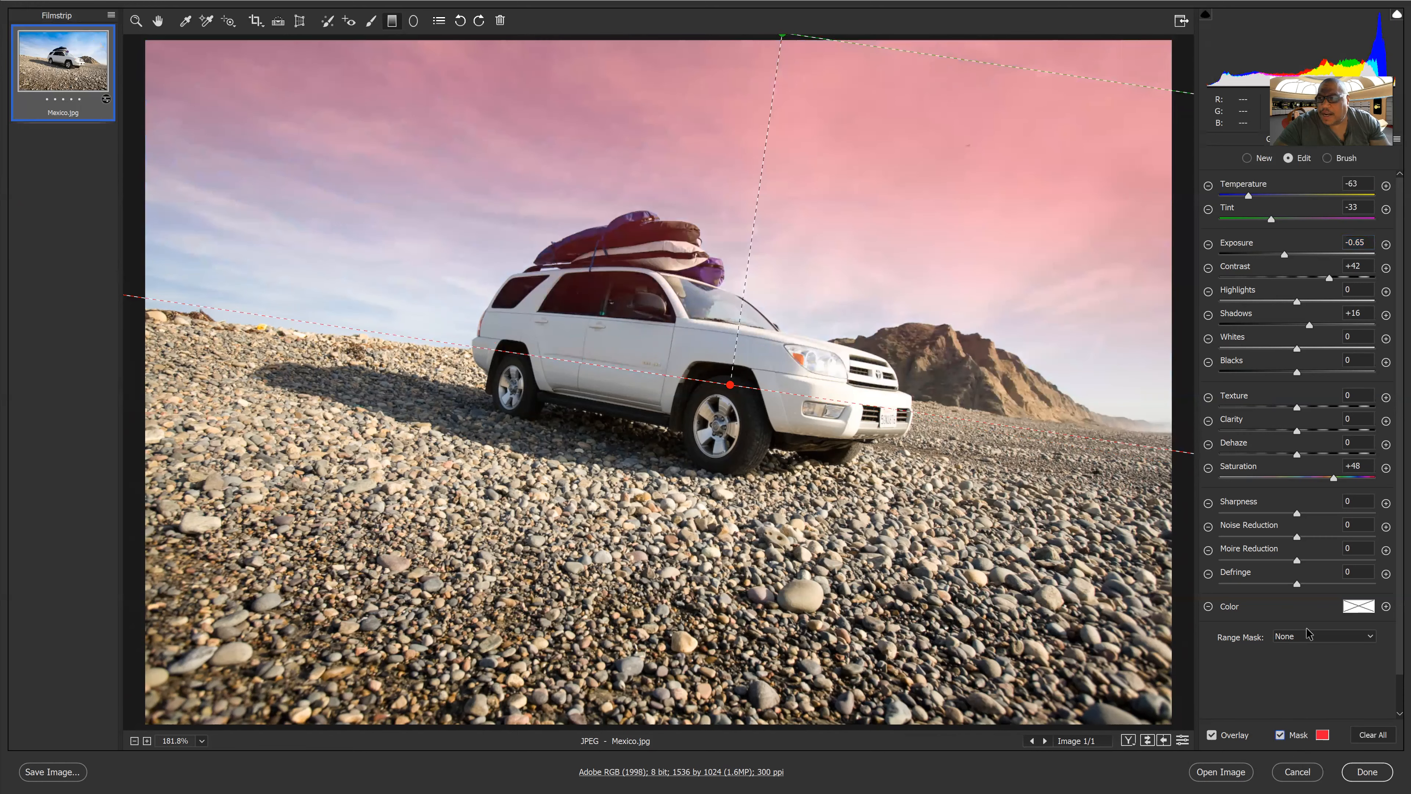
Erase the filter's mask from the car body and roof luggage using a size 5, flow 40 erase brush
left_click(1327, 159)
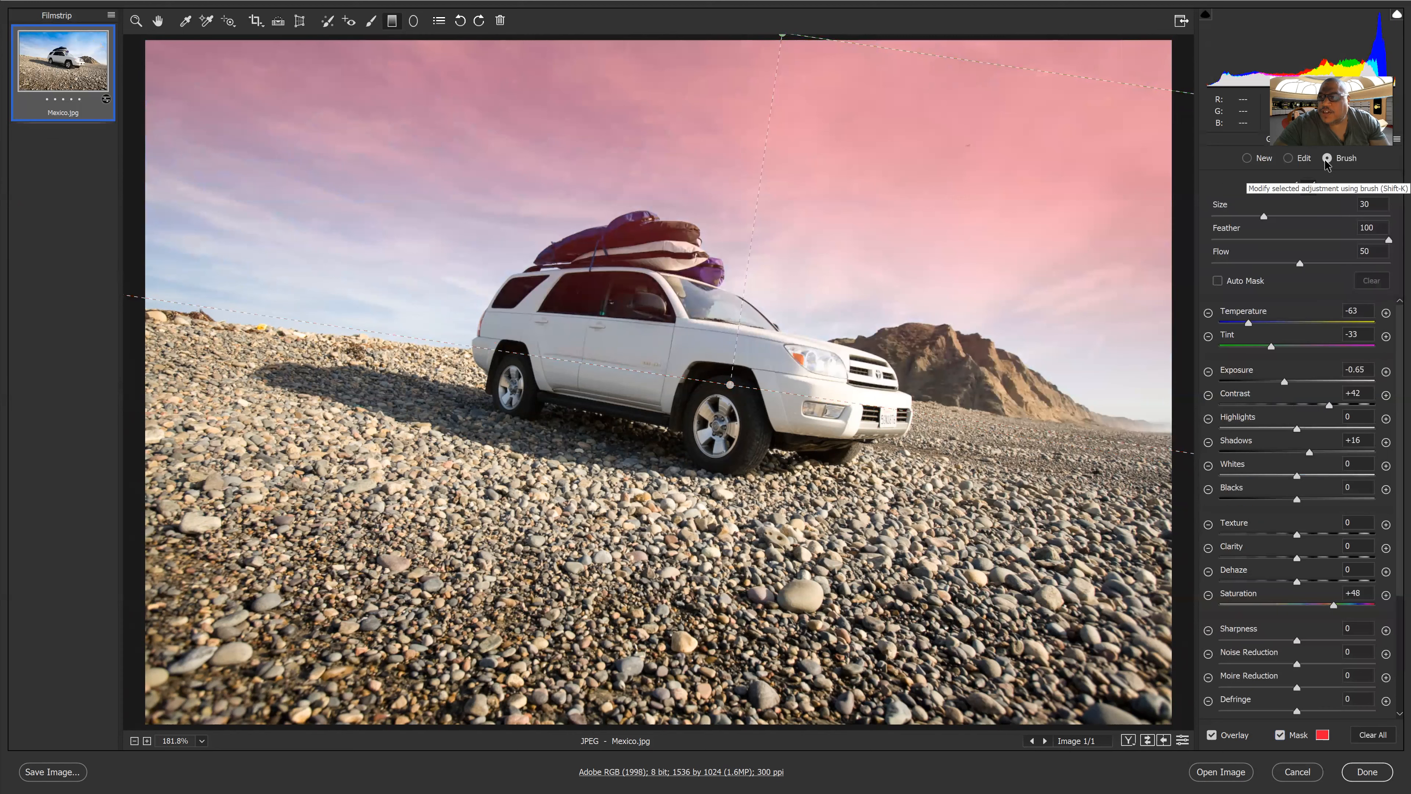
left_click(1309, 189)
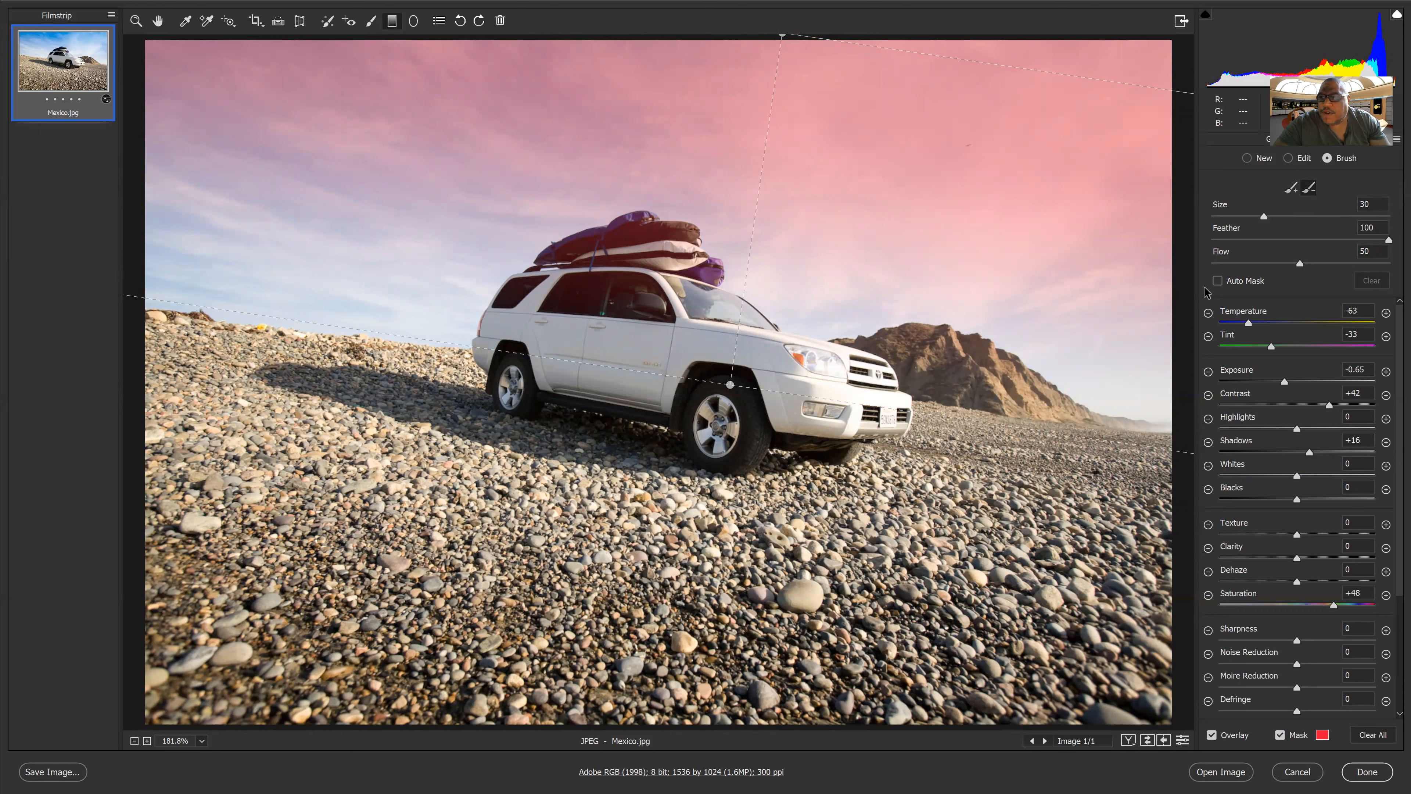
key("bracketleft")
key("bracketleft")
key("bracketleft")
key("bracketleft")
key("bracketleft")
key("bracketleft")
key("bracketleft")
key("bracketleft")
key("bracketleft")
key("bracketleft")
key("bracketleft")
key("bracketleft")
key("bracketleft")
key("bracketleft")
key("bracketleft")
key("bracketleft")
key("bracketleft")
key("bracketleft")
key("bracketleft")
key("bracketleft")
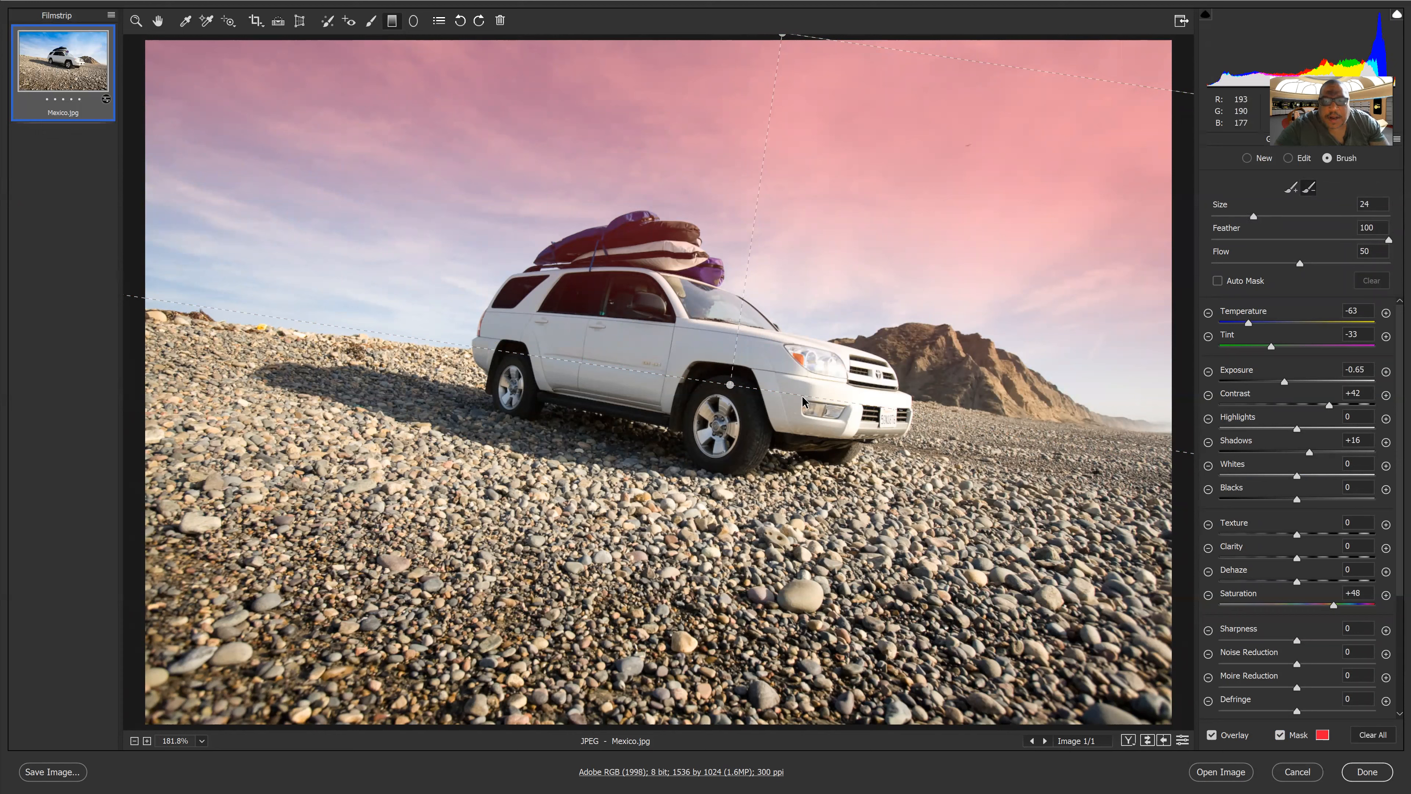
key("bracketleft")
key("bracketleft")
key("bracketleft")
key("bracketleft")
key("minus")
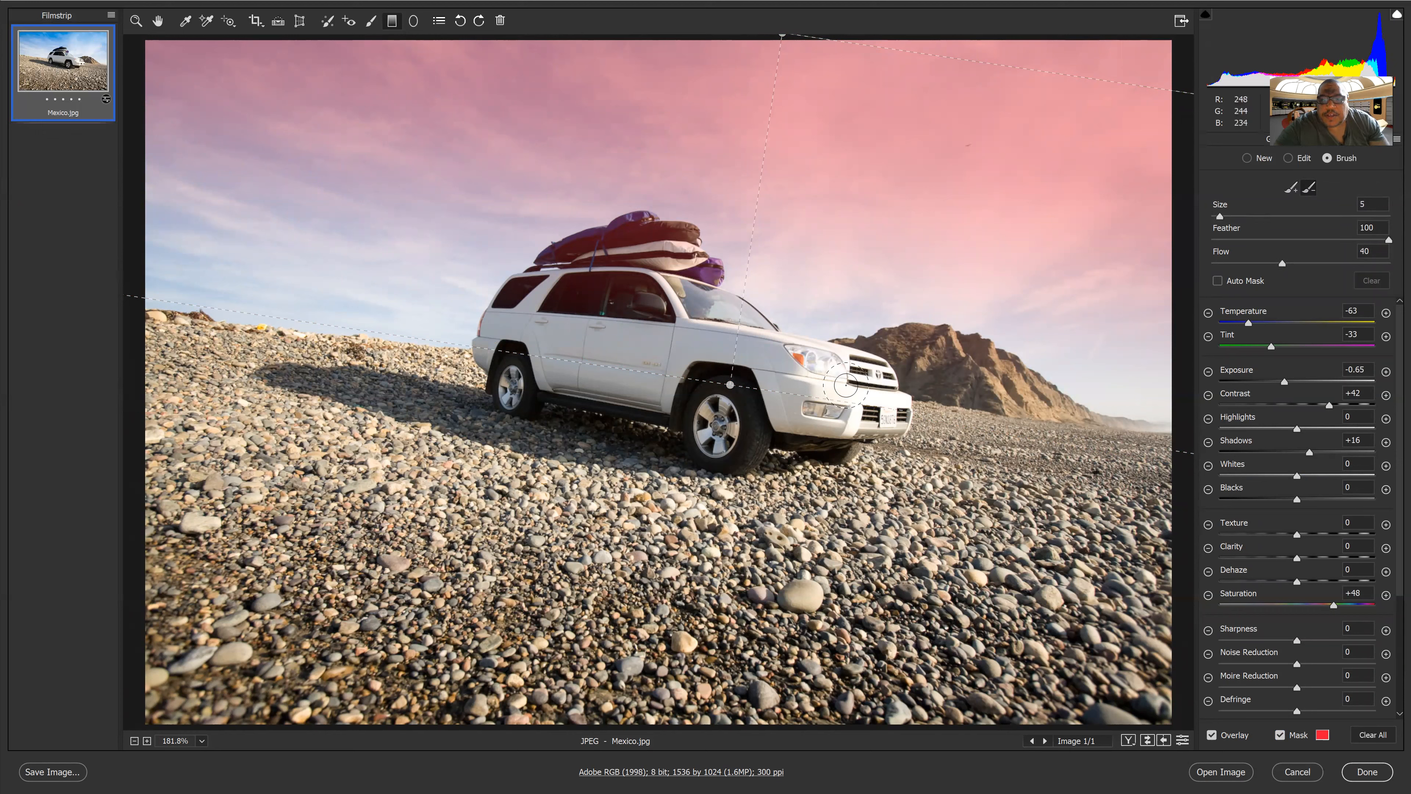
mouse_move(863, 383)
left_mouse_down()
mouse_move(733, 338)
mouse_move(694, 352)
left_mouse_up()
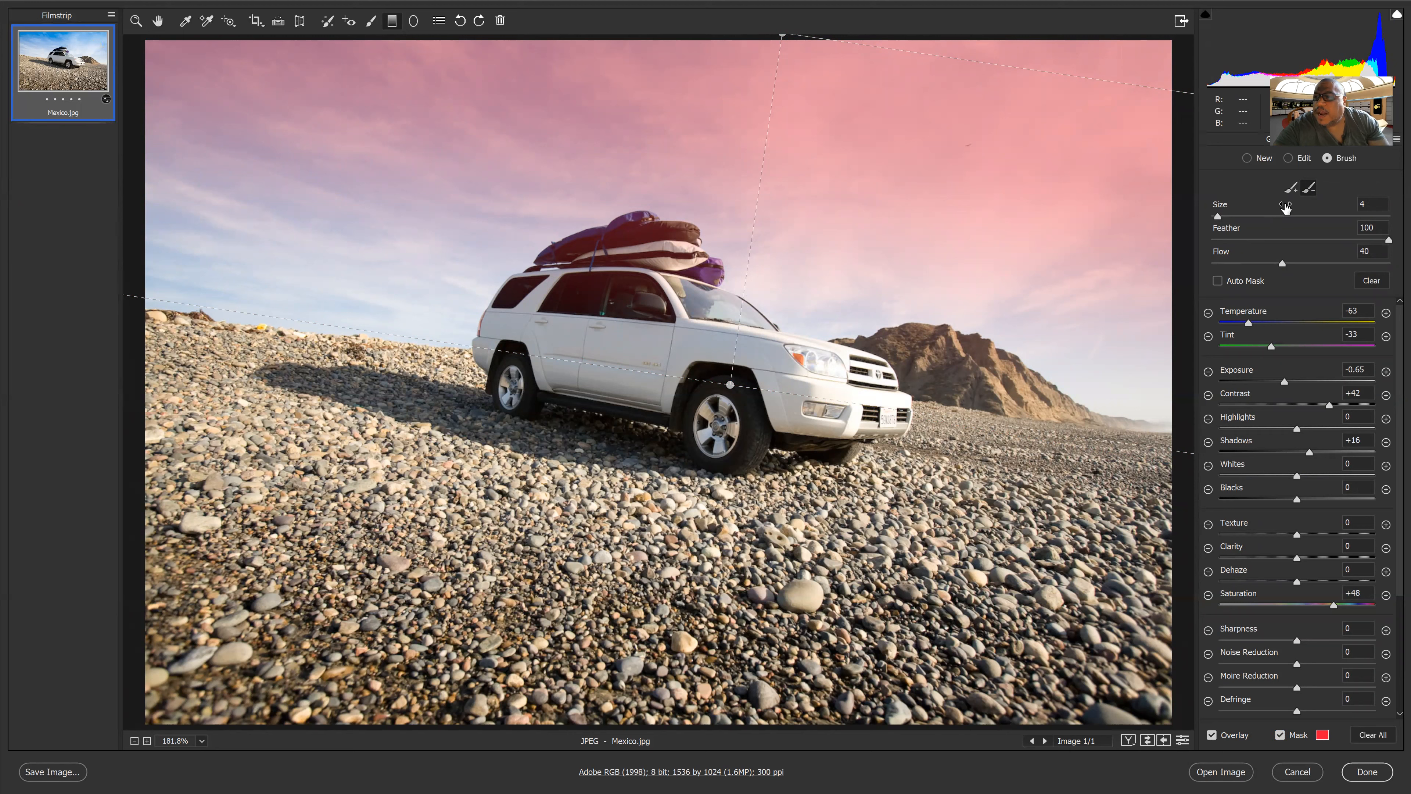
mouse_move(703, 293)
left_mouse_down()
mouse_move(585, 258)
mouse_move(630, 250)
mouse_move(615, 261)
left_mouse_up()
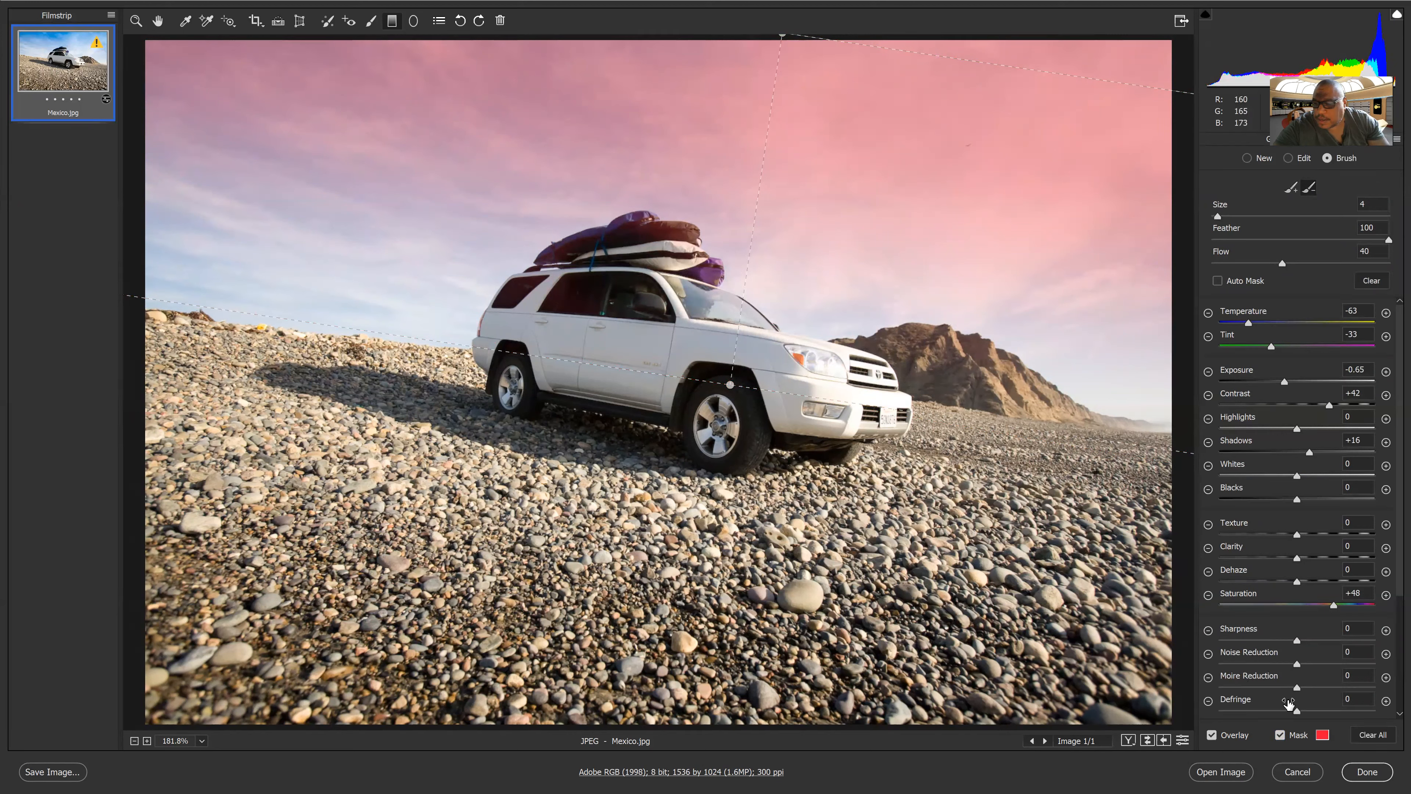
Toggle the mask overlay on and off to compare, ending with it hidden
left_click(1280, 735)
left_click(1280, 735)
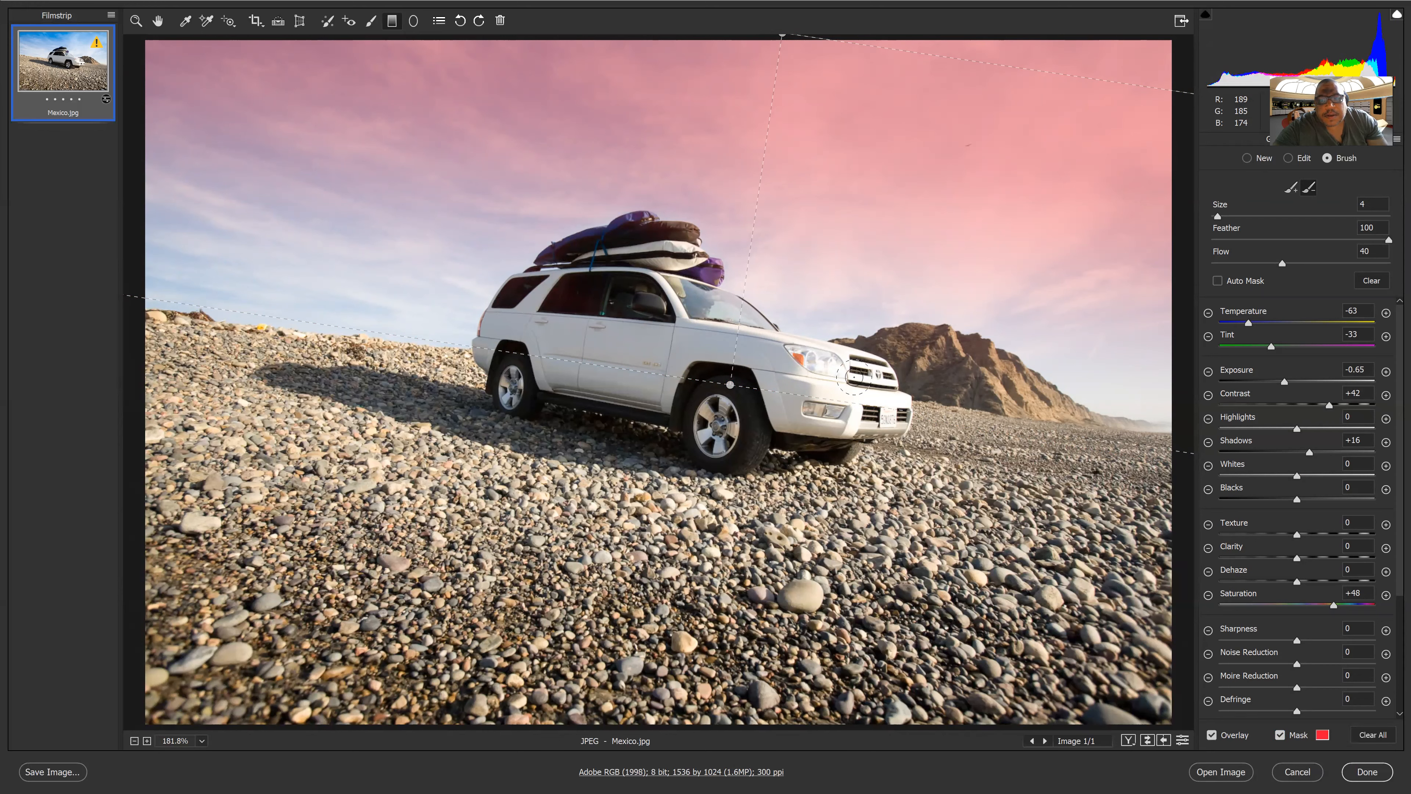
left_click(1280, 735)
left_click(1280, 736)
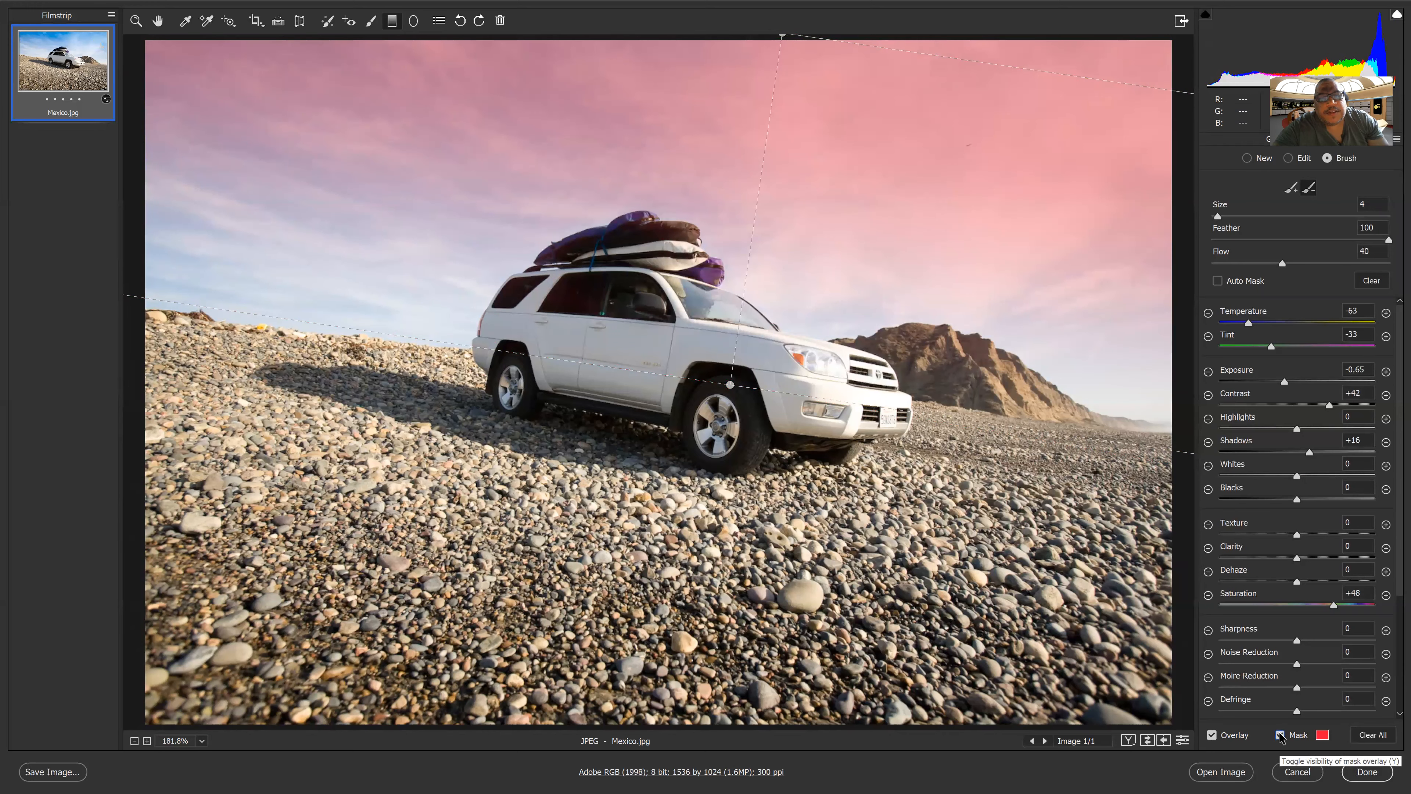
left_click(1279, 735)
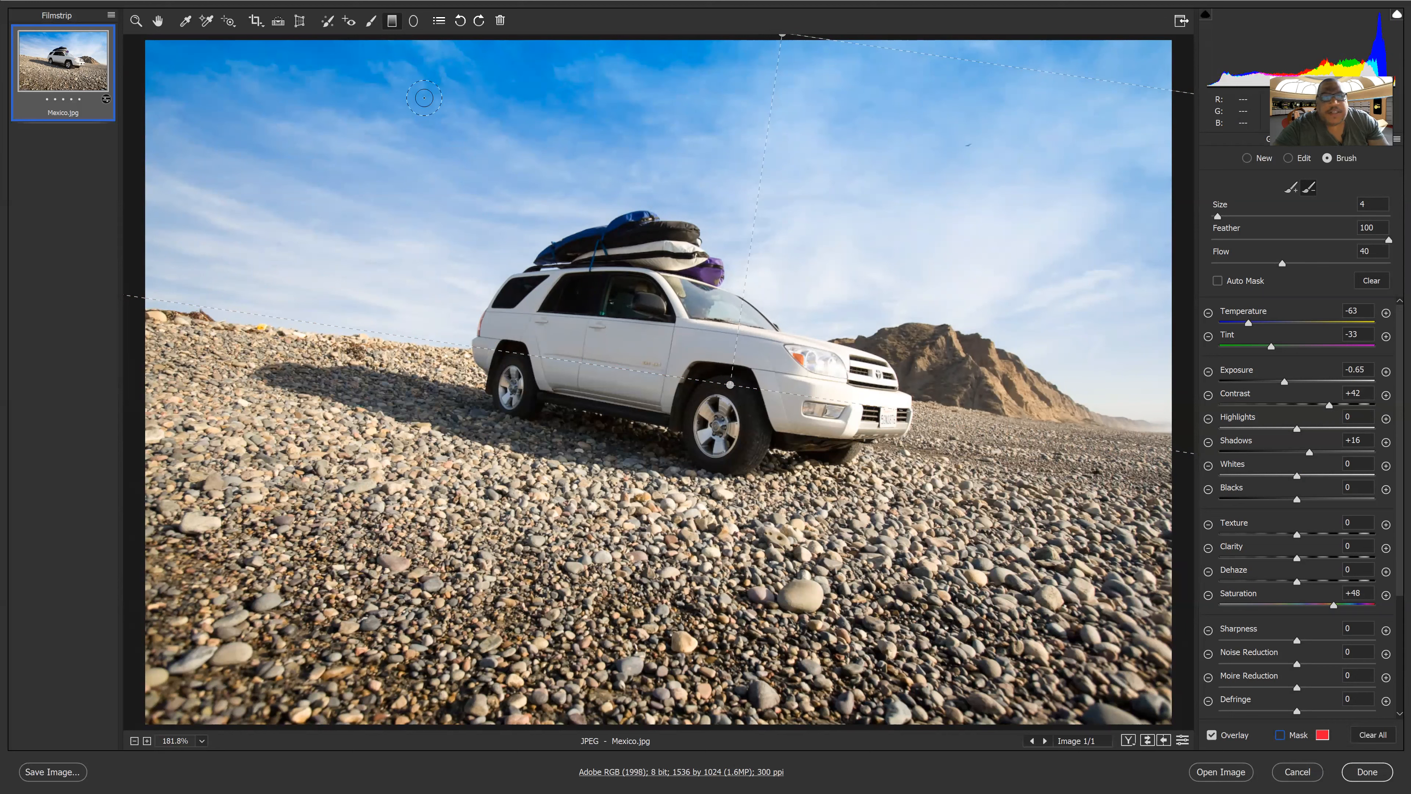
Paint over the foreground rocks with the Adjustment Brush enlarged to size 18
left_click(370, 23)
key("bracketright")
key("bracketright")
key("bracketright")
key("bracketright")
key("bracketright")
key("bracketright")
key("bracketright")
mouse_move(396, 532)
left_mouse_down()
mouse_move(408, 572)
mouse_move(342, 613)
mouse_move(333, 675)
mouse_move(629, 668)
left_mouse_up()
left_click_drag(900, 640, 1055, 639)
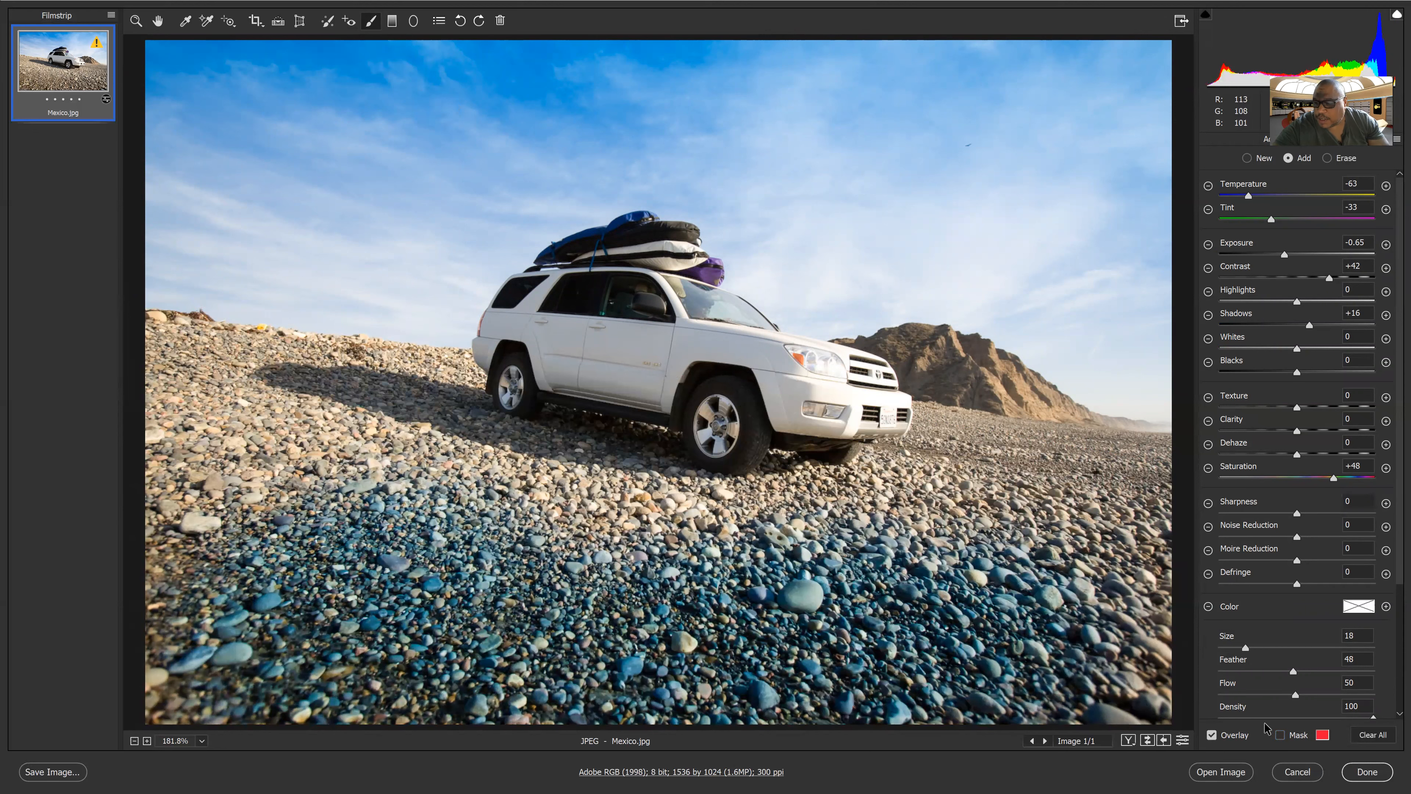
Show the mask and extend the brush painting over the left slope and car's shadow at size 6
left_click(1279, 735)
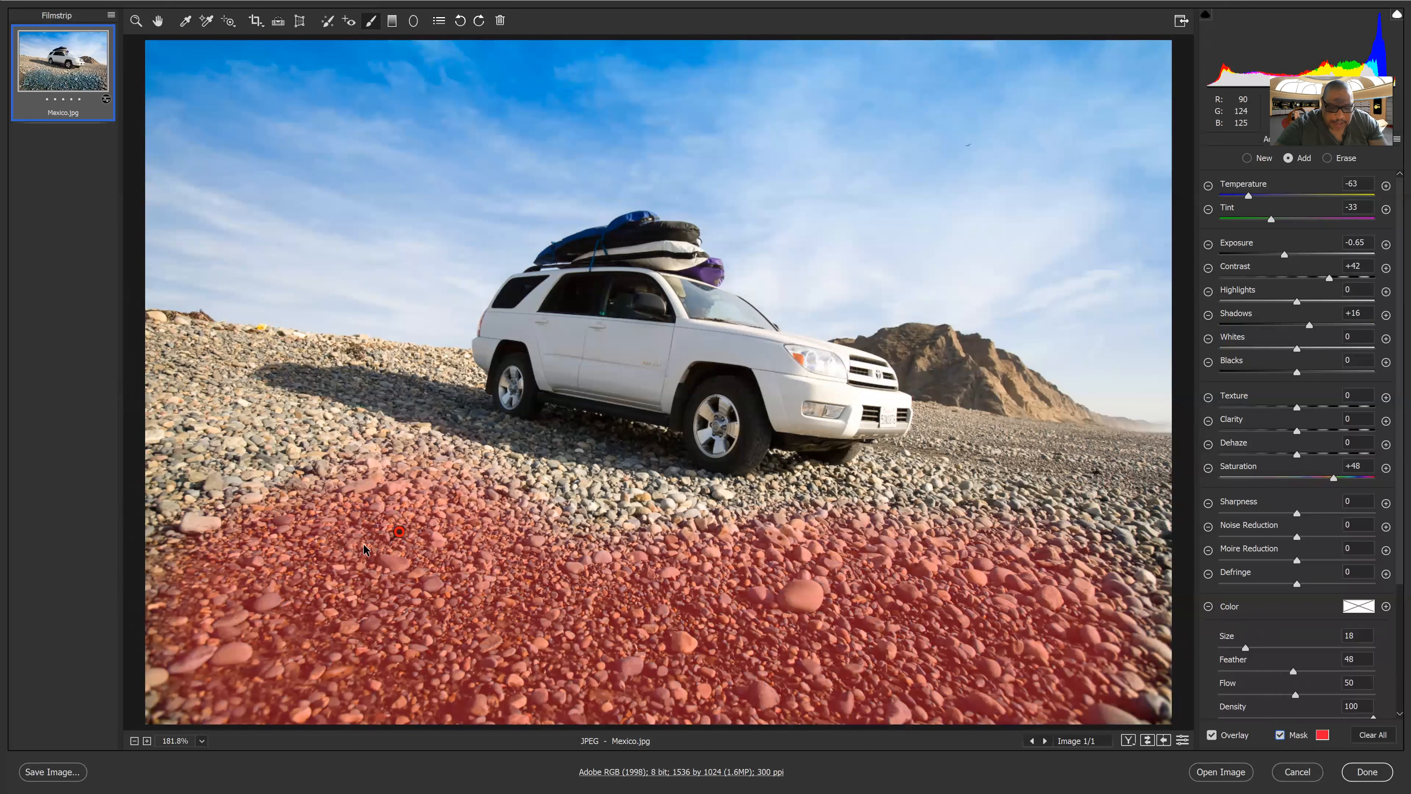
key("bracketleft")
key("bracketleft")
key("bracketleft")
key("bracketleft")
key("bracketleft")
key("bracketleft")
mouse_move(204, 527)
left_mouse_down()
mouse_move(184, 494)
mouse_move(160, 352)
mouse_move(192, 354)
mouse_move(291, 503)
left_mouse_up()
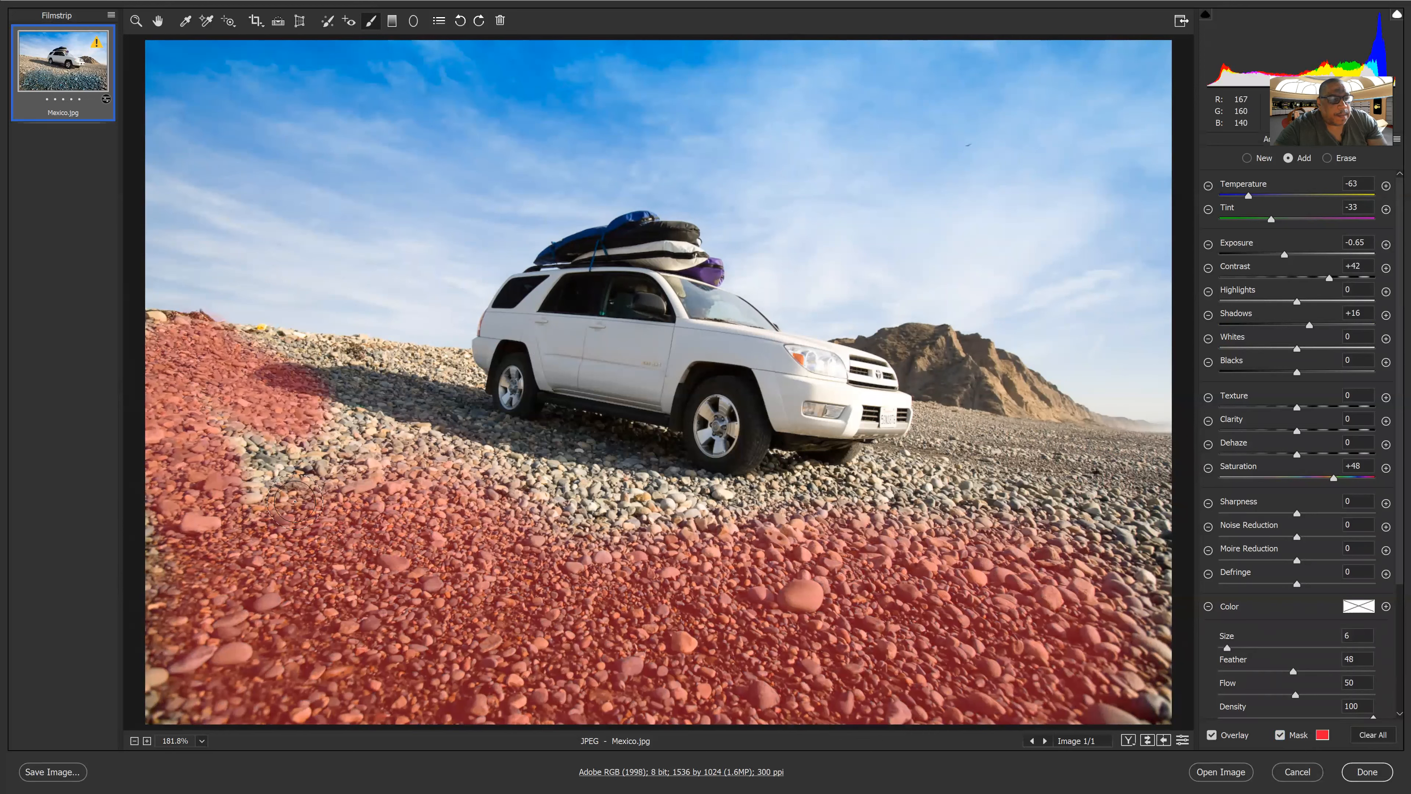
mouse_move(532, 499)
left_mouse_down()
mouse_move(684, 484)
mouse_move(468, 451)
mouse_move(311, 390)
mouse_move(388, 361)
mouse_move(438, 390)
left_mouse_up()
left_click_drag(236, 359, 197, 359)
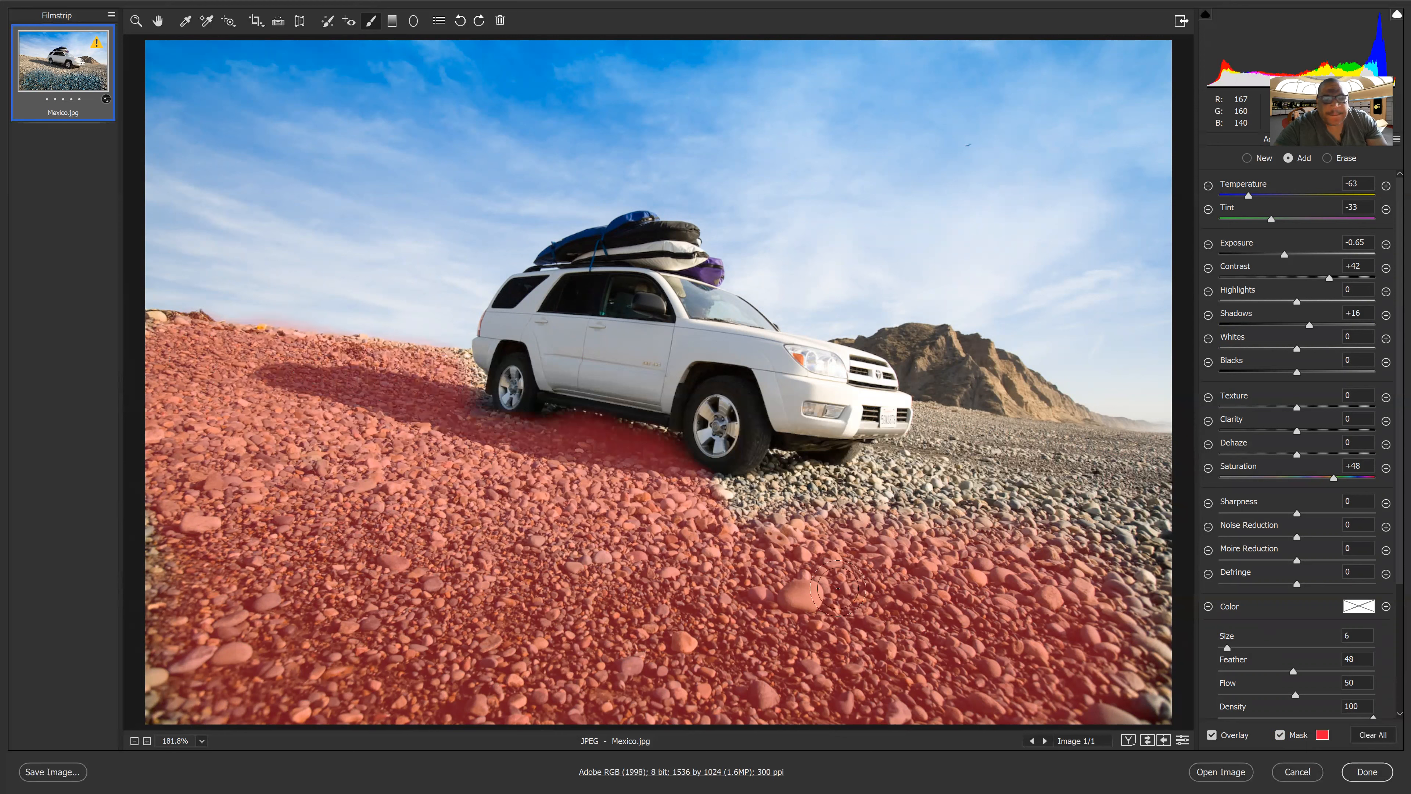
Paint the gravel to the right behind the car and shrink the brush to size 3
mouse_move(796, 487)
left_mouse_down()
mouse_move(763, 514)
mouse_move(1008, 542)
mouse_move(1144, 695)
mouse_move(1123, 483)
mouse_move(894, 483)
mouse_move(911, 481)
mouse_move(875, 478)
mouse_move(866, 456)
mouse_move(1114, 465)
mouse_move(944, 453)
mouse_move(1020, 445)
mouse_move(924, 436)
mouse_move(922, 411)
mouse_move(1161, 436)
left_mouse_up()
key("bracketleft")
key("bracketleft")
key("bracketleft")
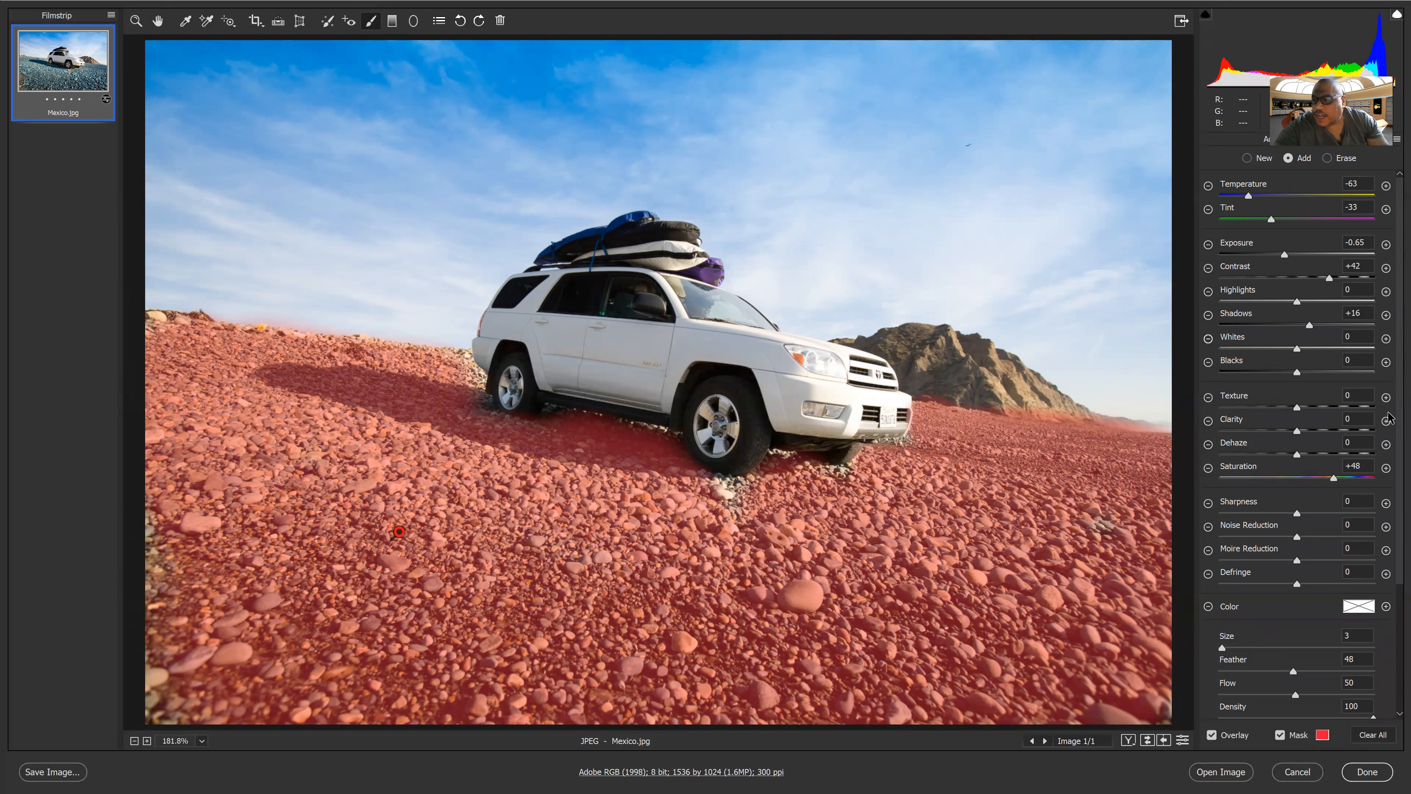
scroll(1388, 418, "down", 1)
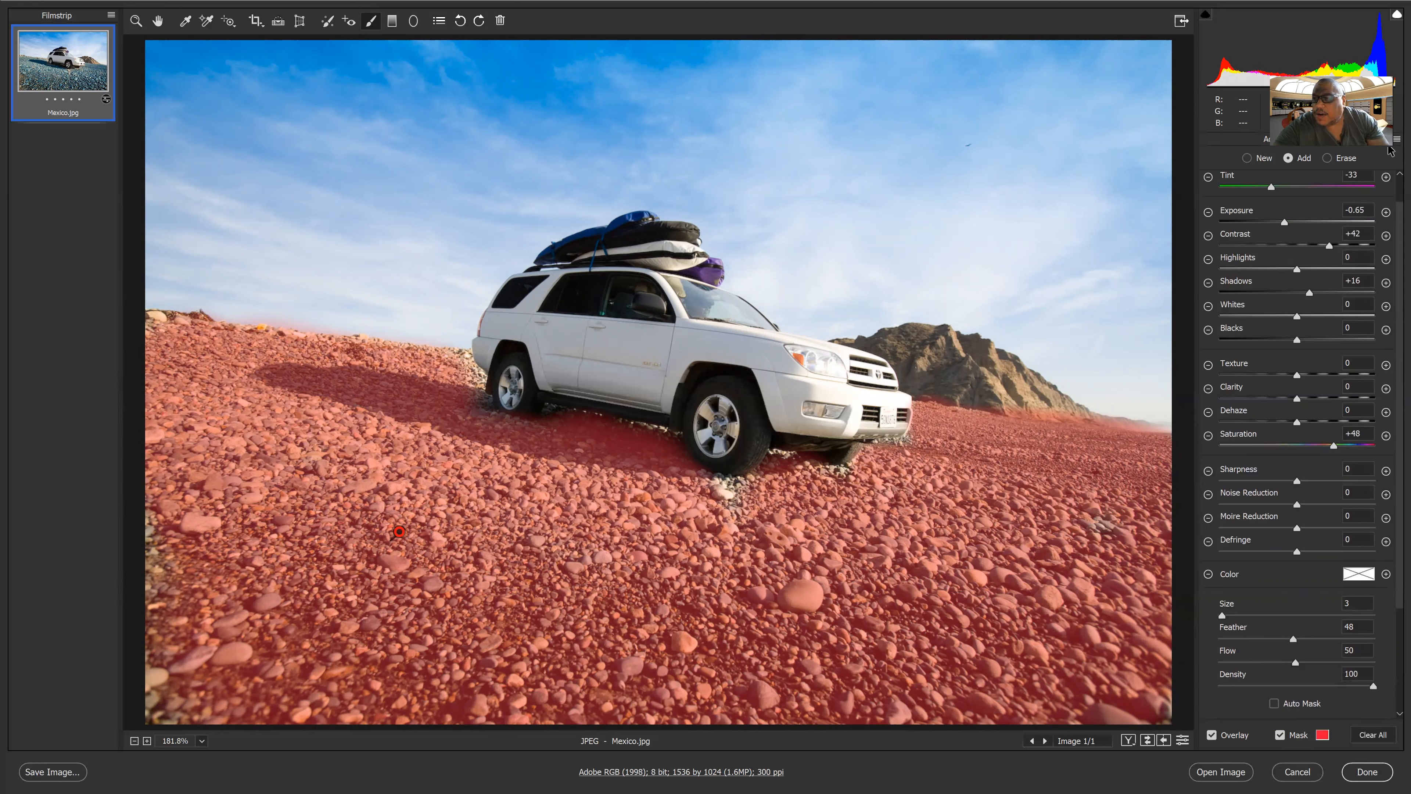
scroll(1387, 172, "up", 1)
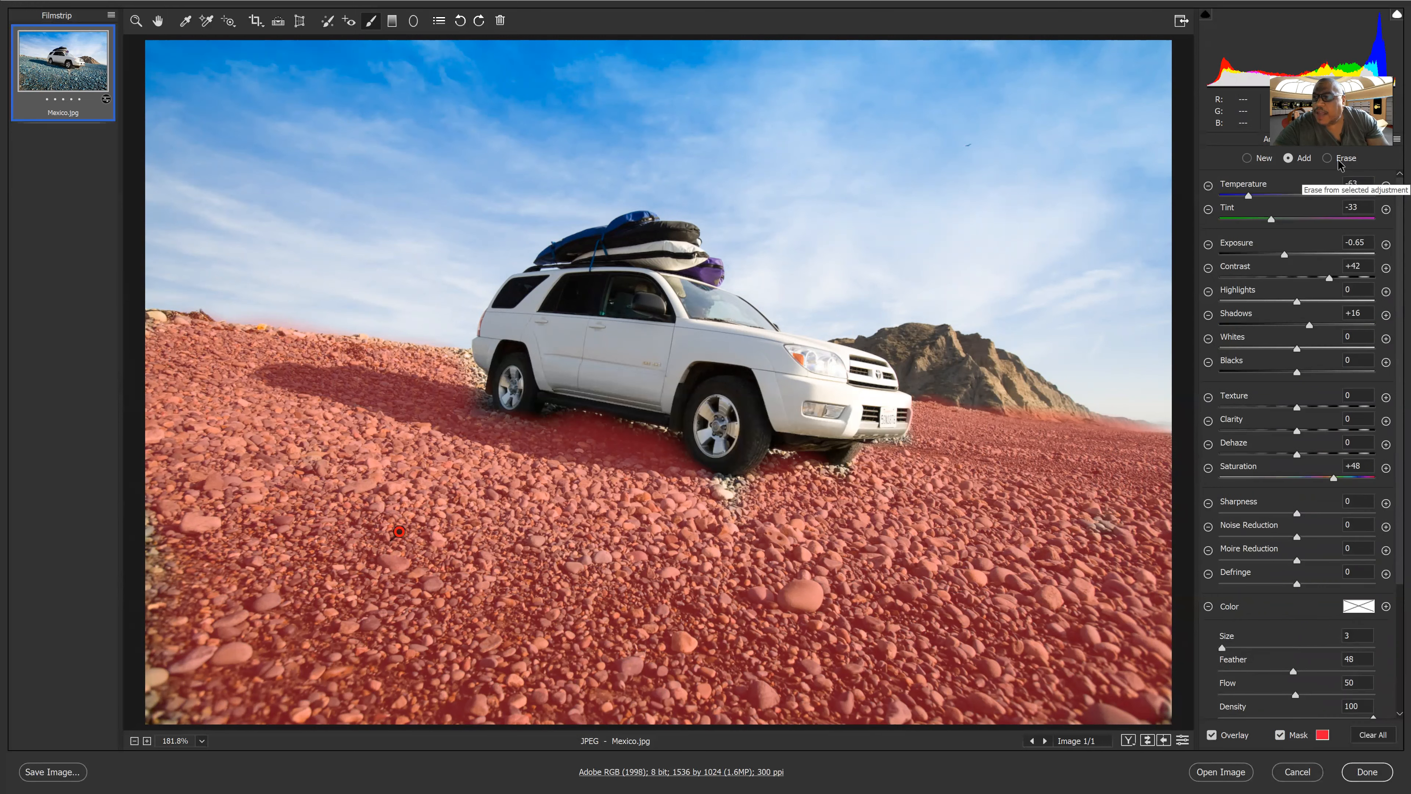
Switch the brush to Erase mode and erase mask spill along the horizon at the far left and right
left_click(1330, 159)
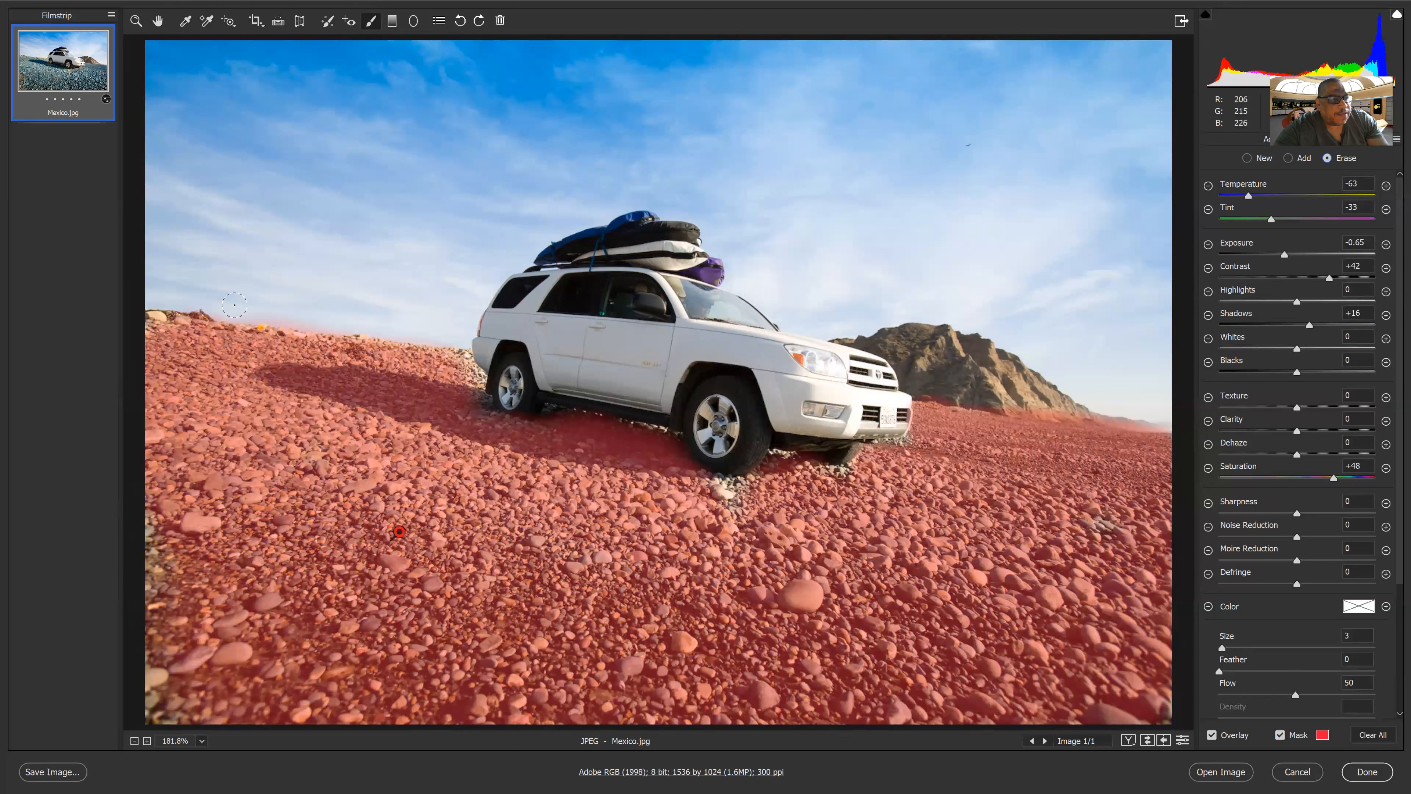
left_click_drag(272, 315, 348, 321)
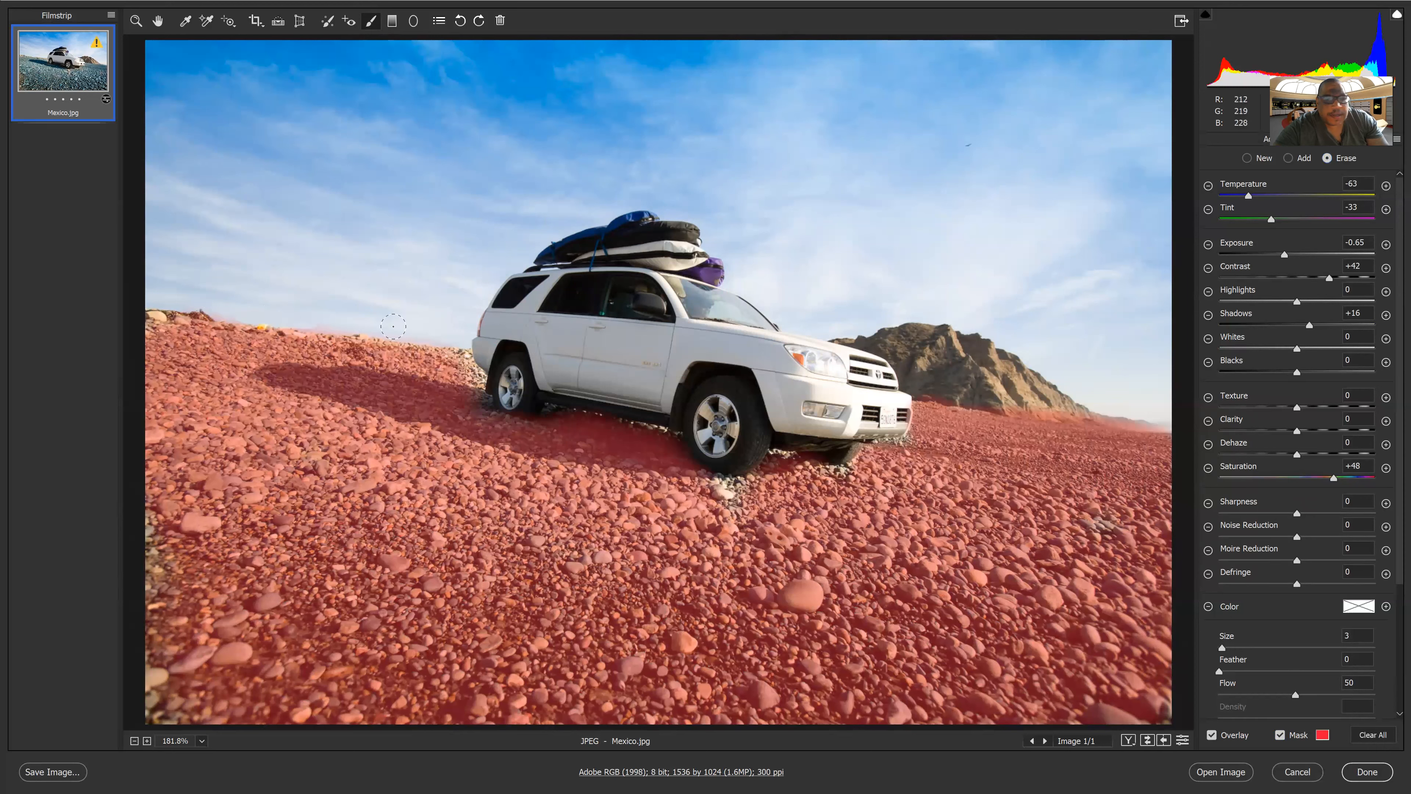
mouse_move(1039, 400)
left_mouse_down()
mouse_move(1069, 410)
mouse_move(1023, 407)
left_mouse_up()
left_click_drag(1115, 410, 1097, 414)
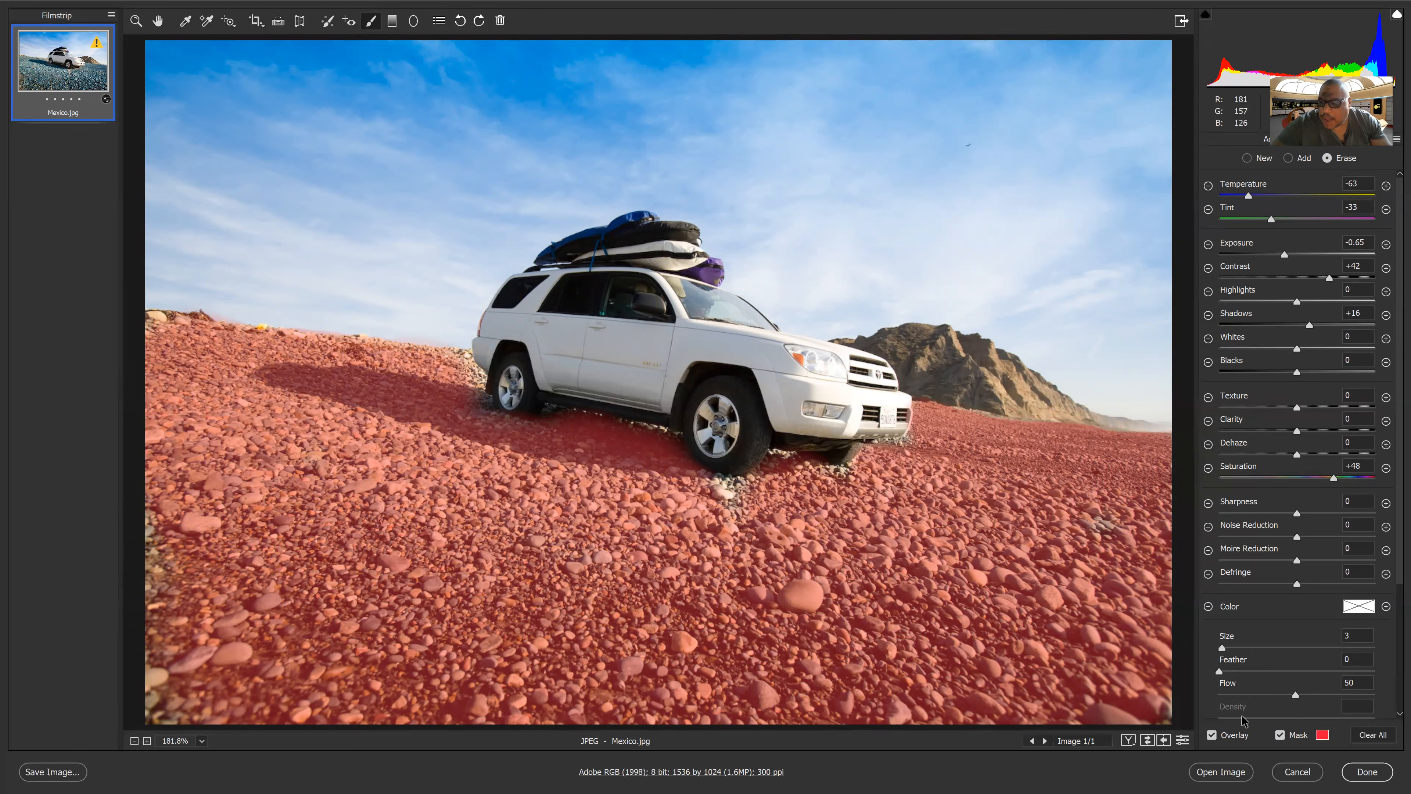
Toggle the mask overlay off, on and off again to compare, ending with it hidden
left_click(1280, 735)
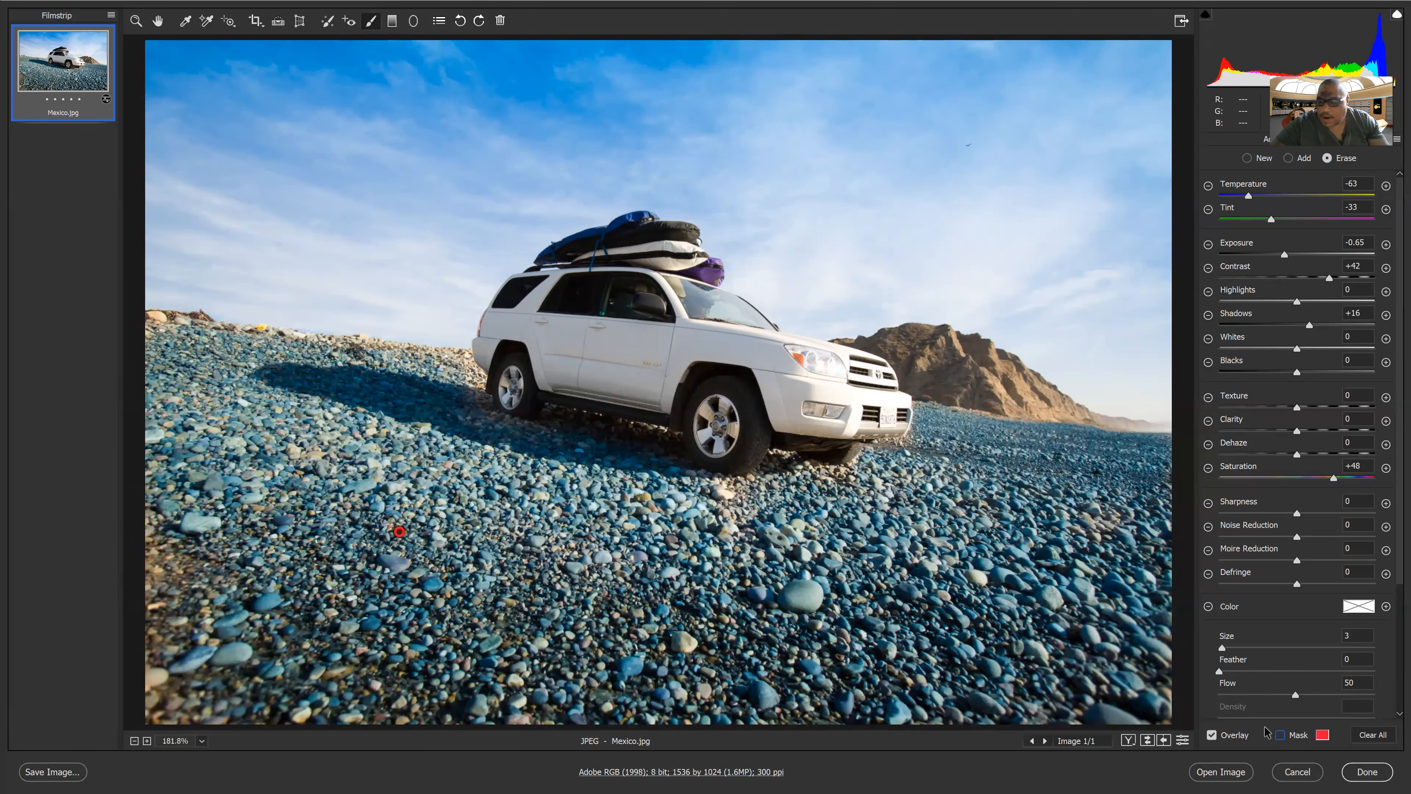
left_click(1280, 736)
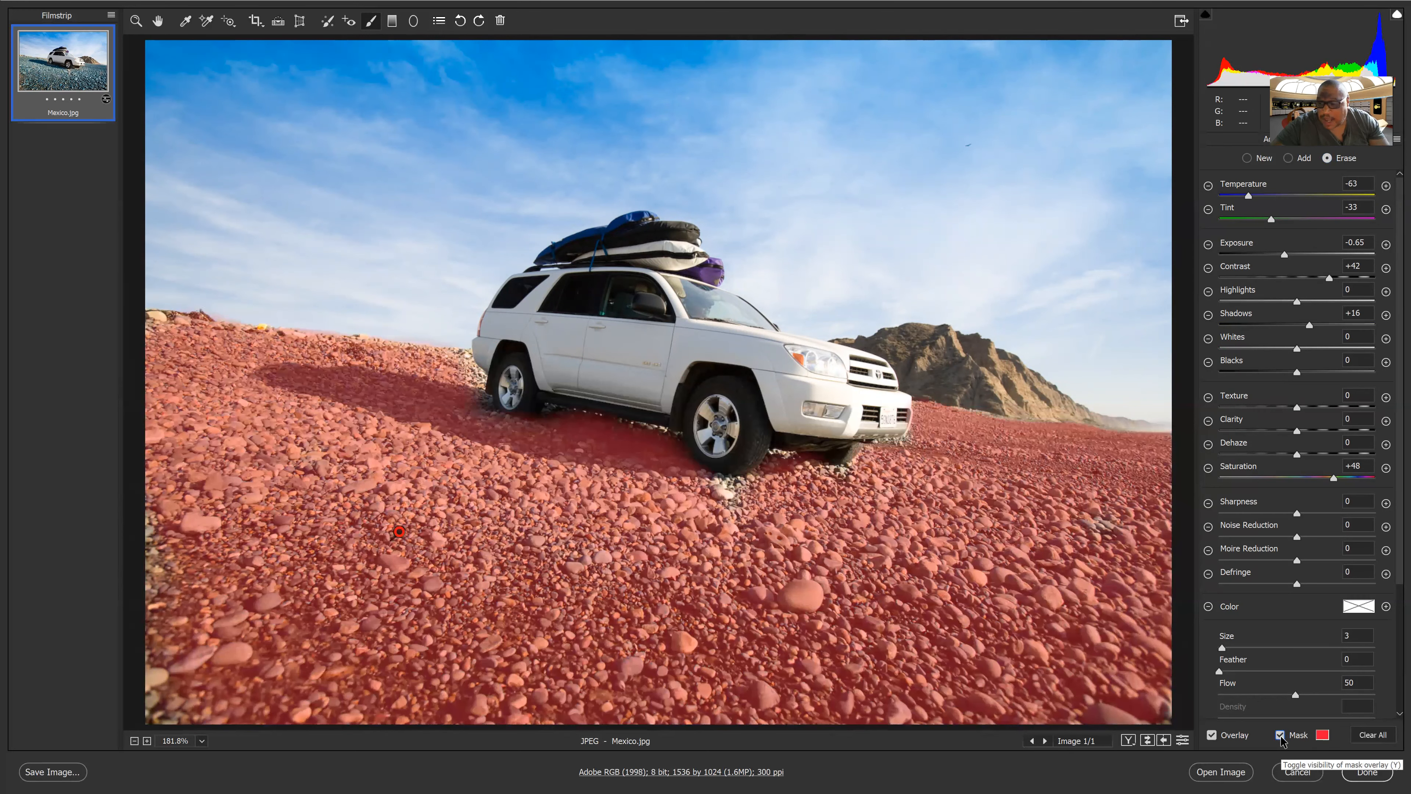
left_click(1281, 736)
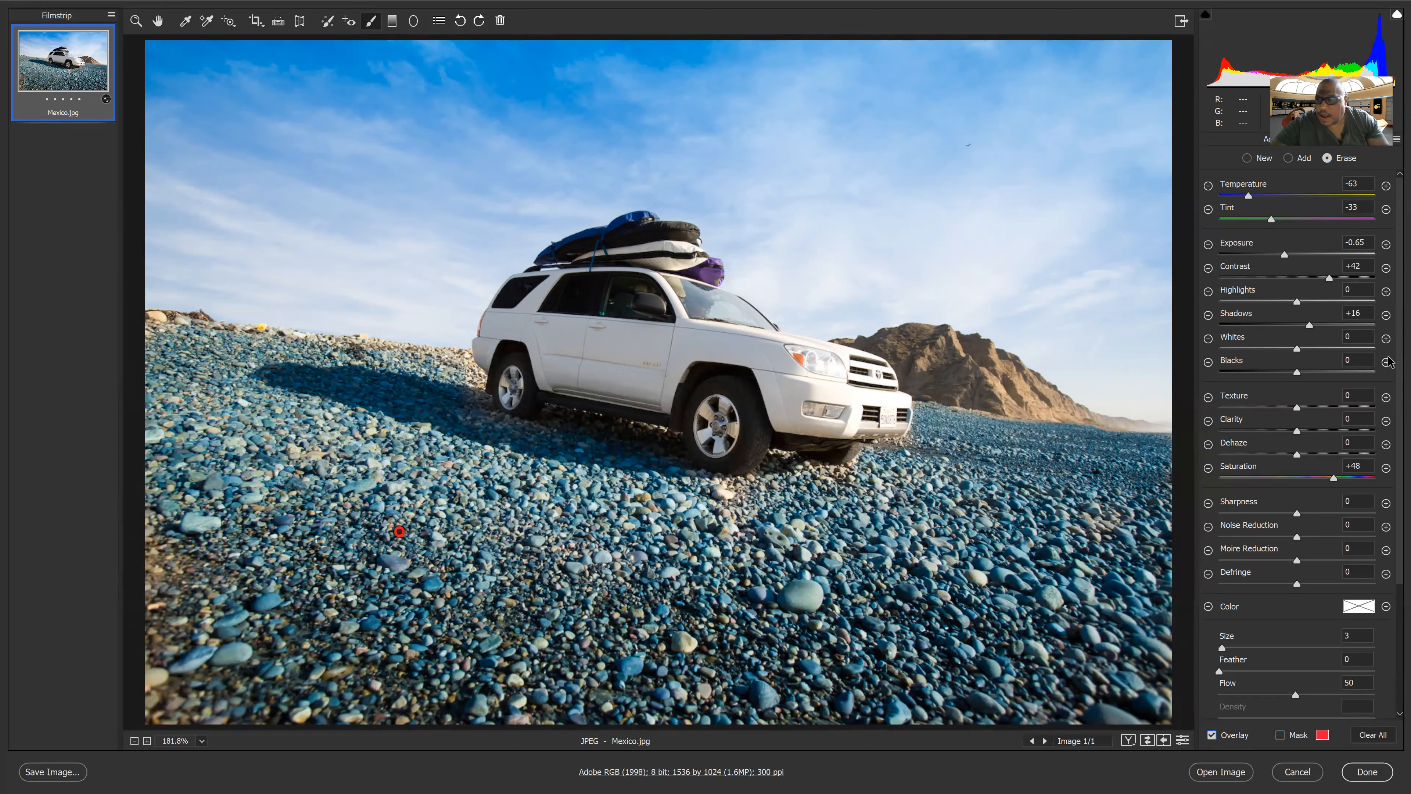
Set the brushed foreground's Temperature to -9, Tint to -5 and Exposure to -1.50
scroll(1390, 434, "down", 9)
scroll(1390, 318, "up", 9)
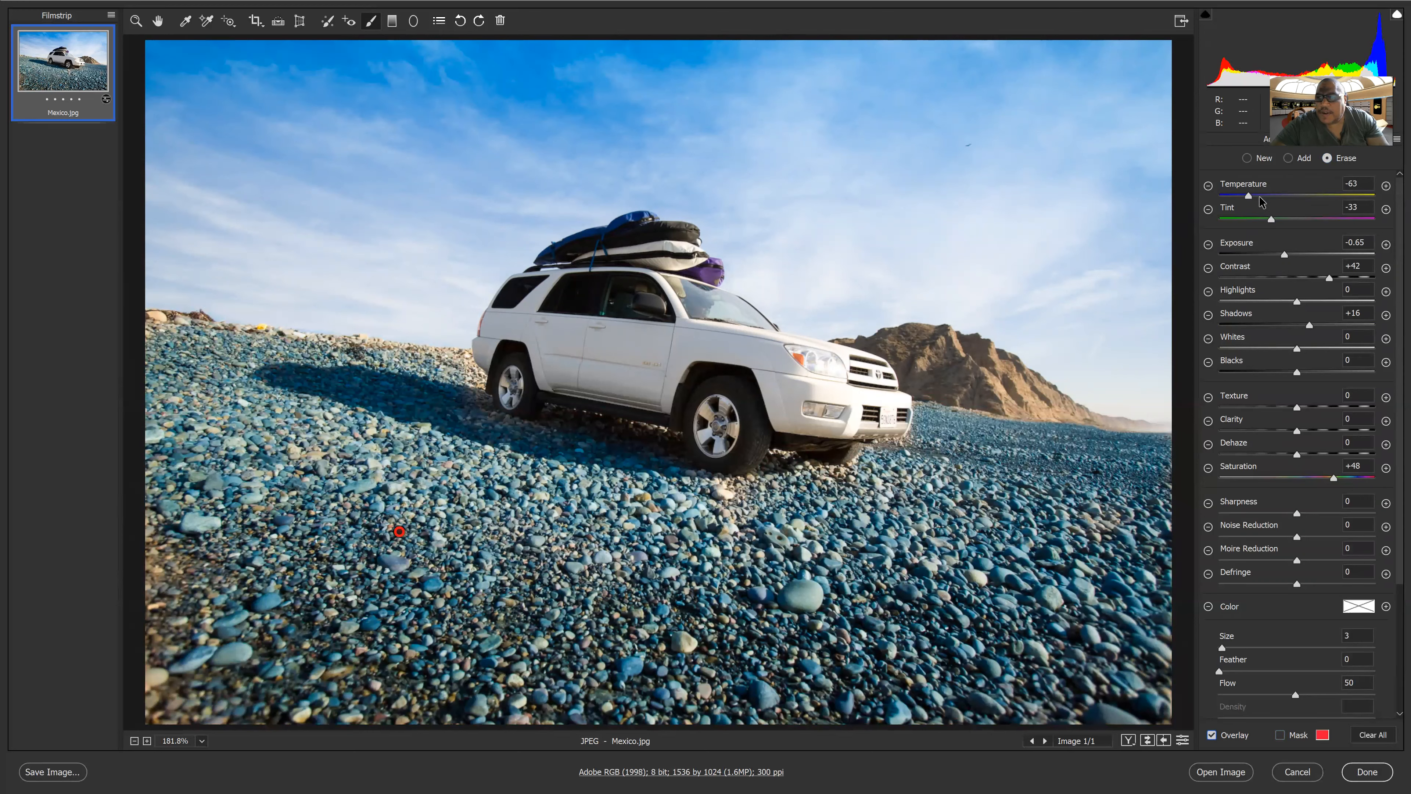
left_click_drag(1298, 199, 1290, 199)
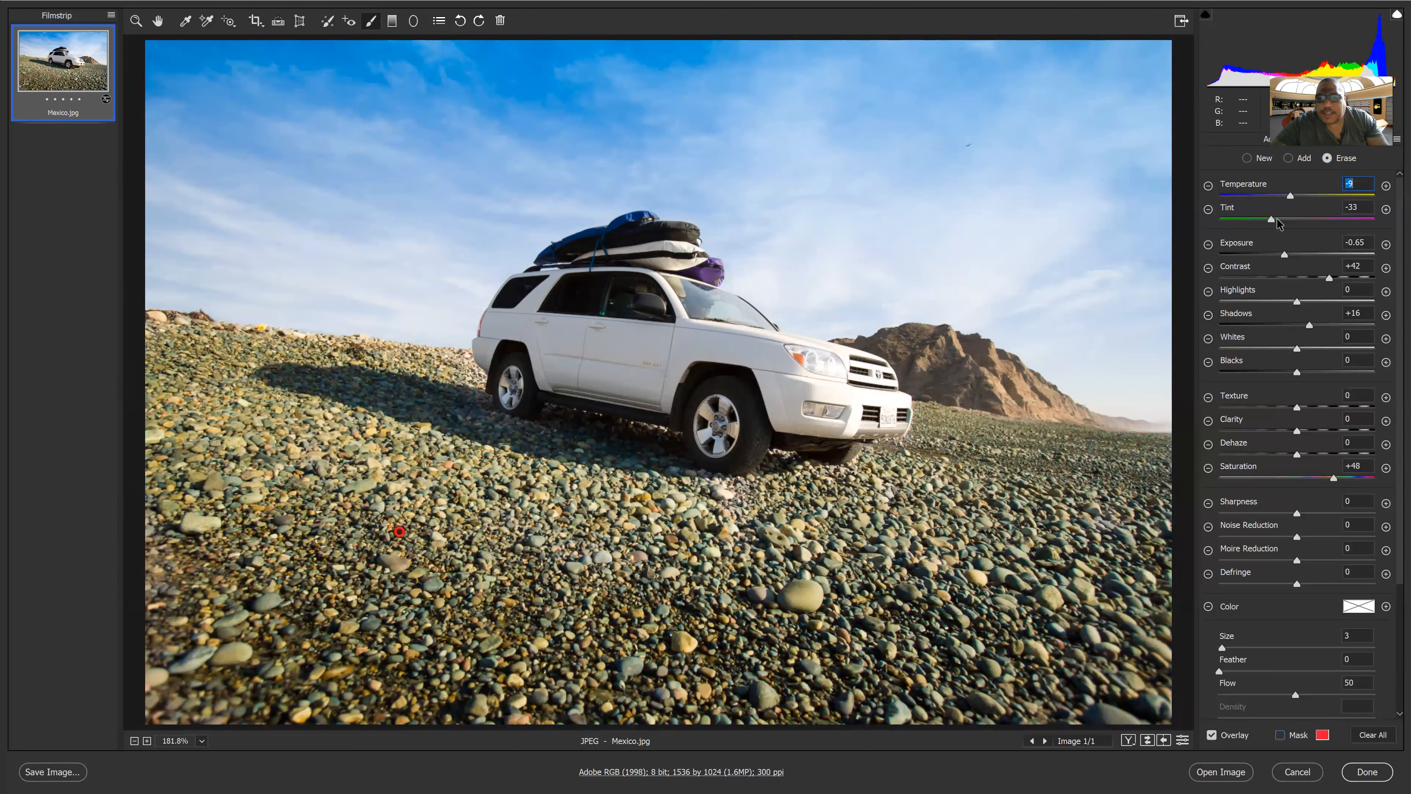
left_click(1294, 219)
mouse_move(1279, 254)
left_mouse_down()
mouse_move(1246, 259)
mouse_move(1270, 260)
left_mouse_up()
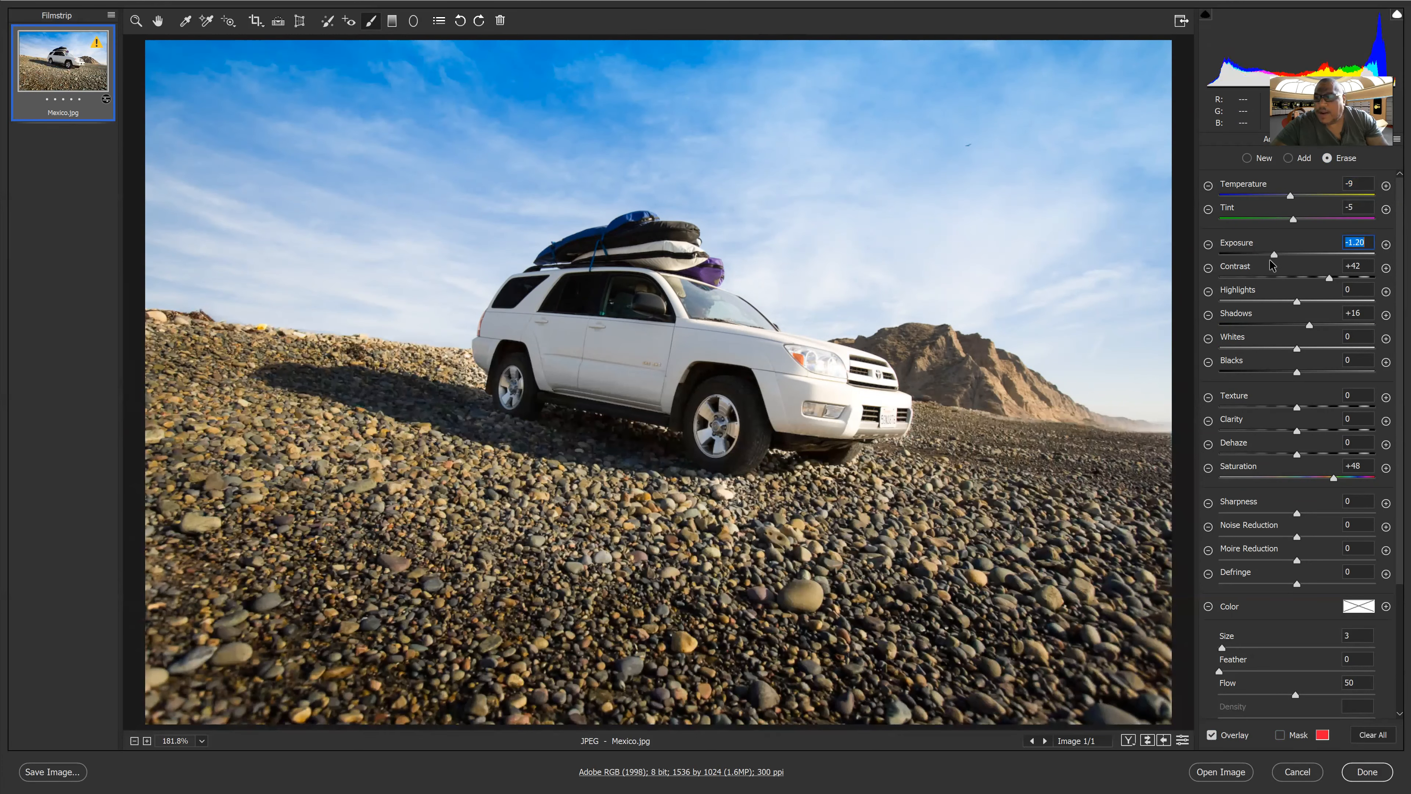
Lower the foreground's Shadows to -43, Blacks to -20 and Saturation to -45
left_click_drag(1308, 325, 1262, 327)
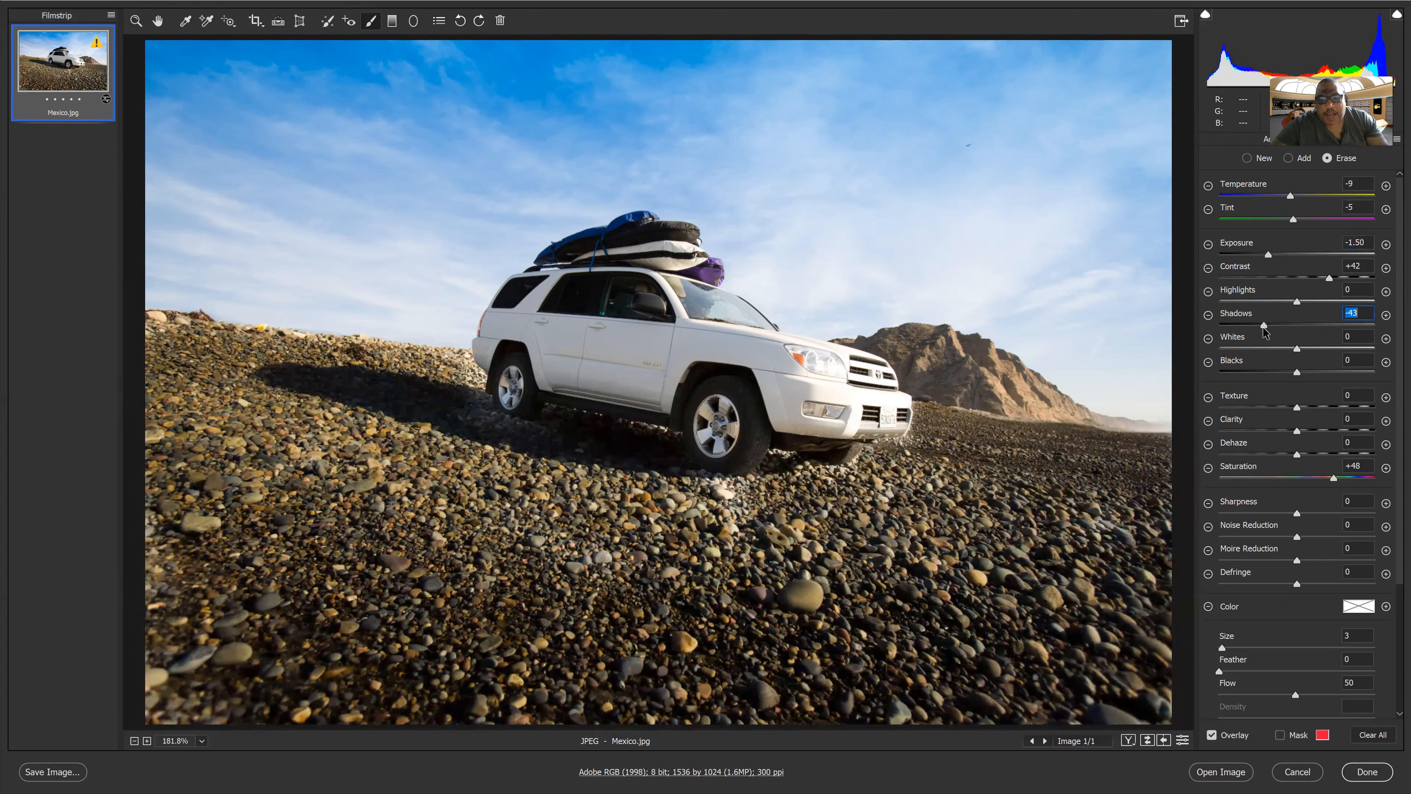
mouse_move(1297, 371)
left_mouse_down()
mouse_move(1319, 372)
mouse_move(1282, 372)
left_mouse_up()
left_click_drag(1325, 477, 1267, 481)
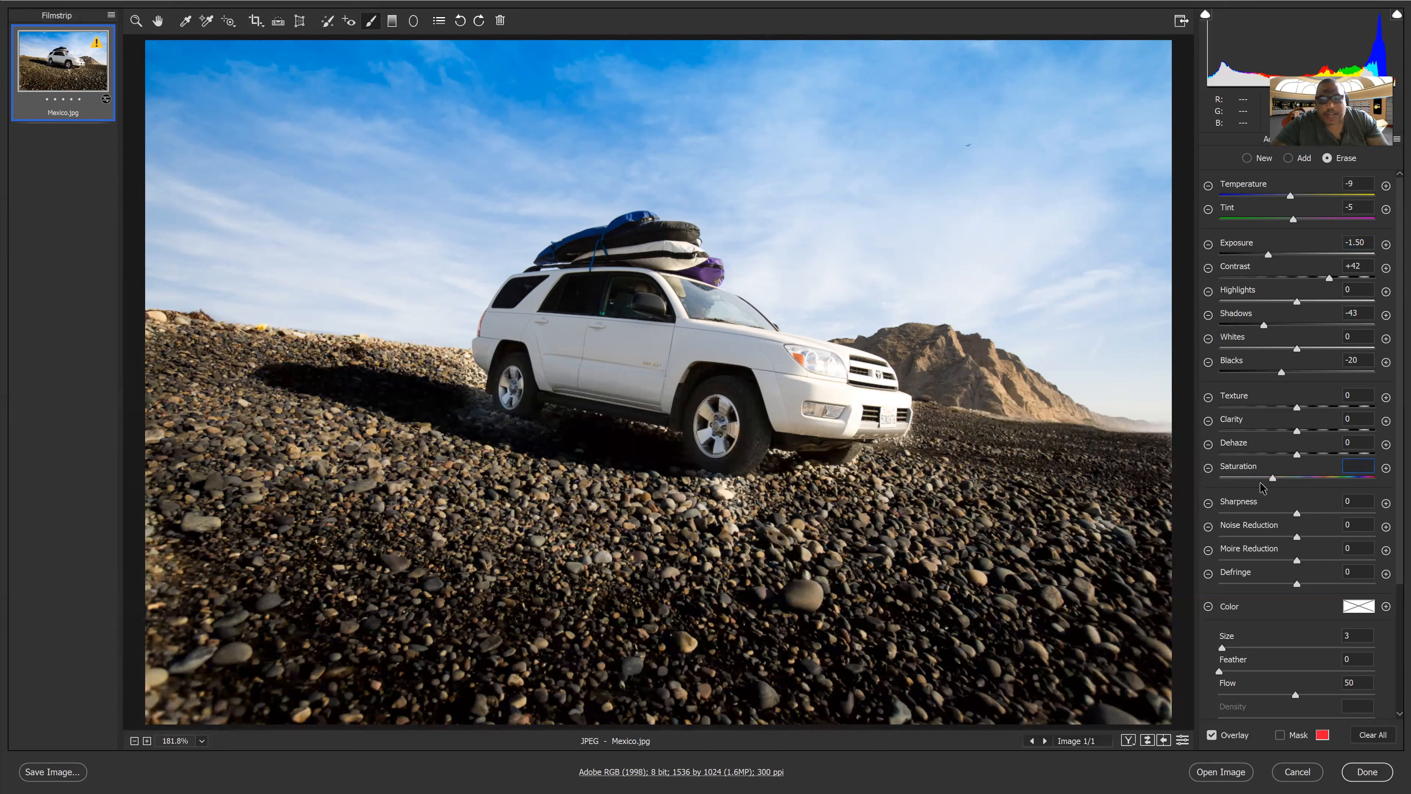
Set the foreground's Noise Reduction to +18 and Sharpness to +2
left_click_drag(1297, 512, 1250, 512)
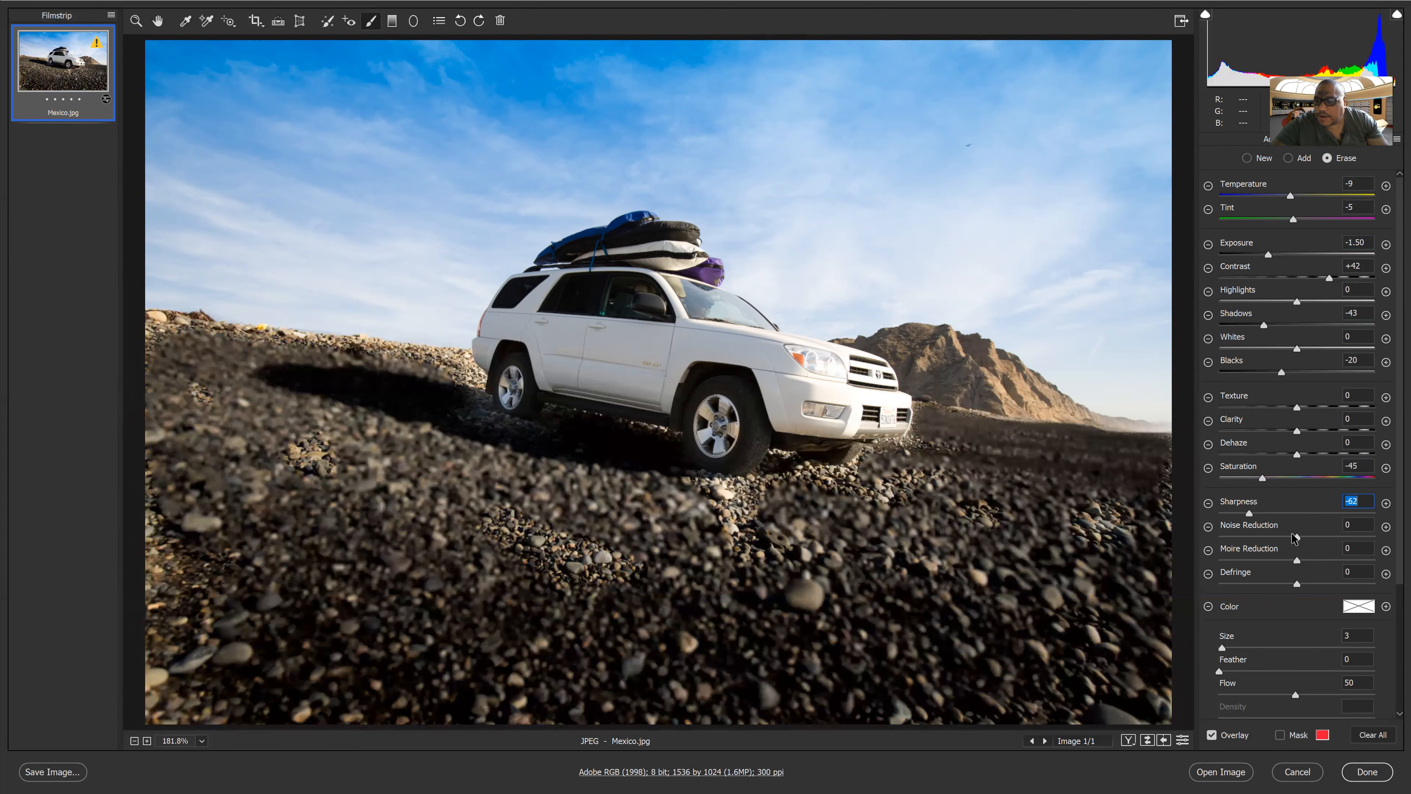
left_click(1268, 537)
left_click(1309, 537)
left_click(1286, 513)
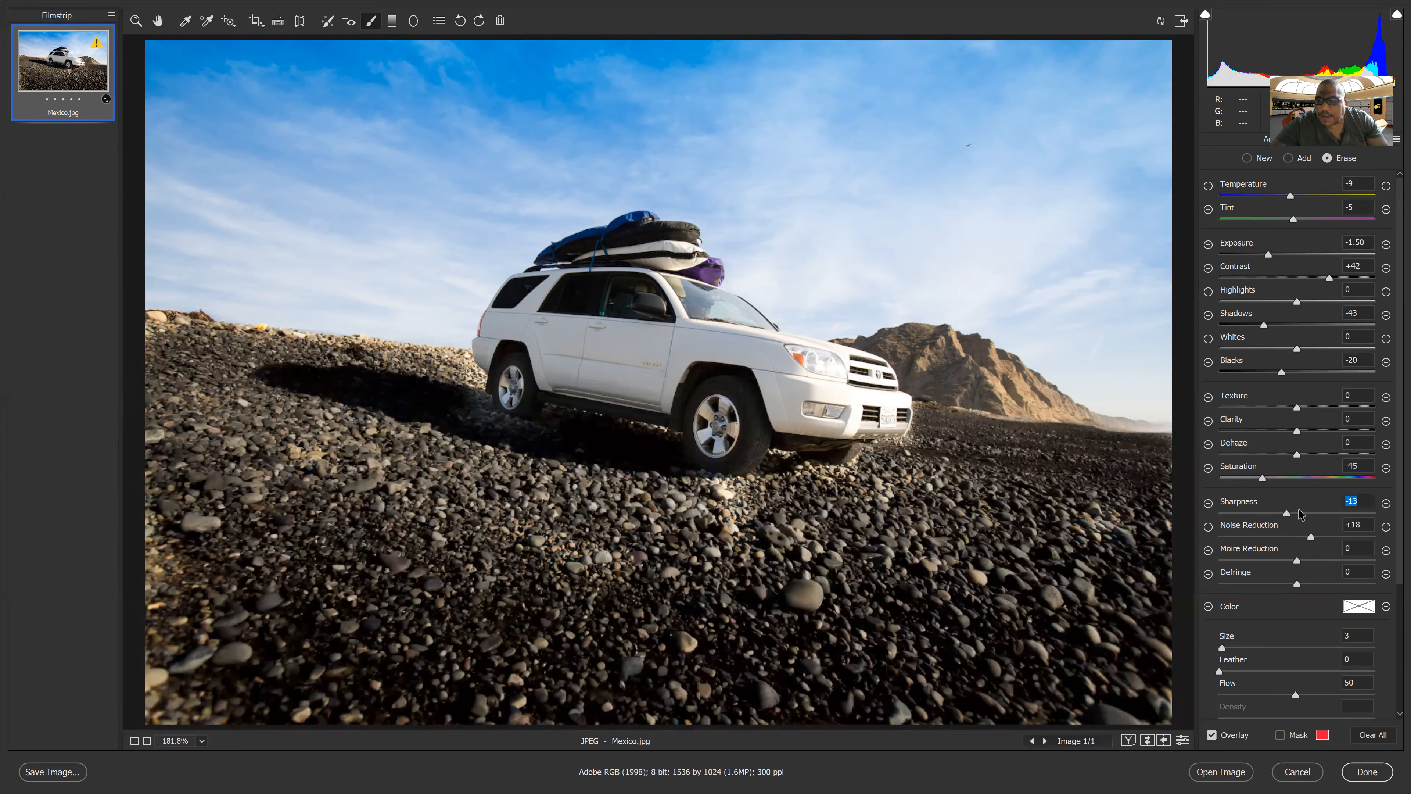
left_click(1297, 513)
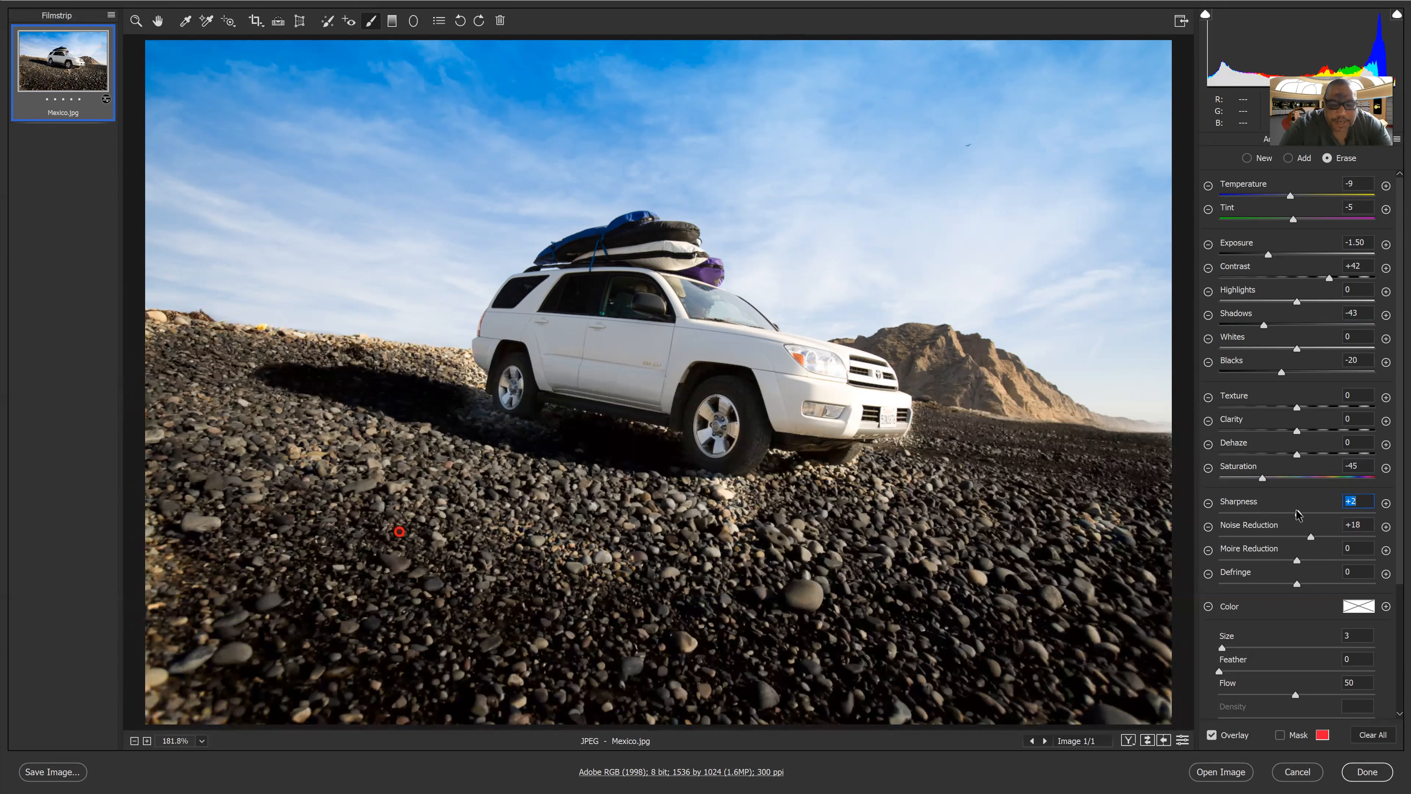